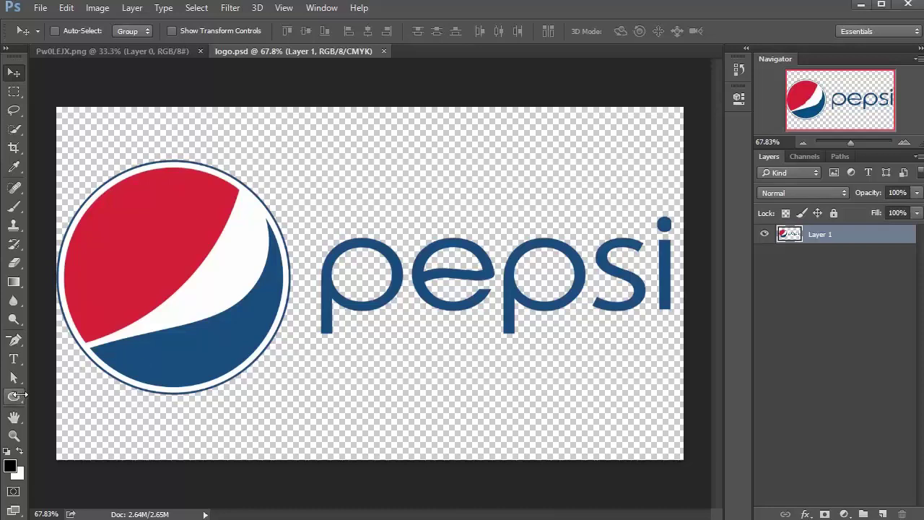
Set up the Ellipse tool in Shape mode with a white fill and a 3 pt dark-blue #004883 stroke
left_click(15, 399)
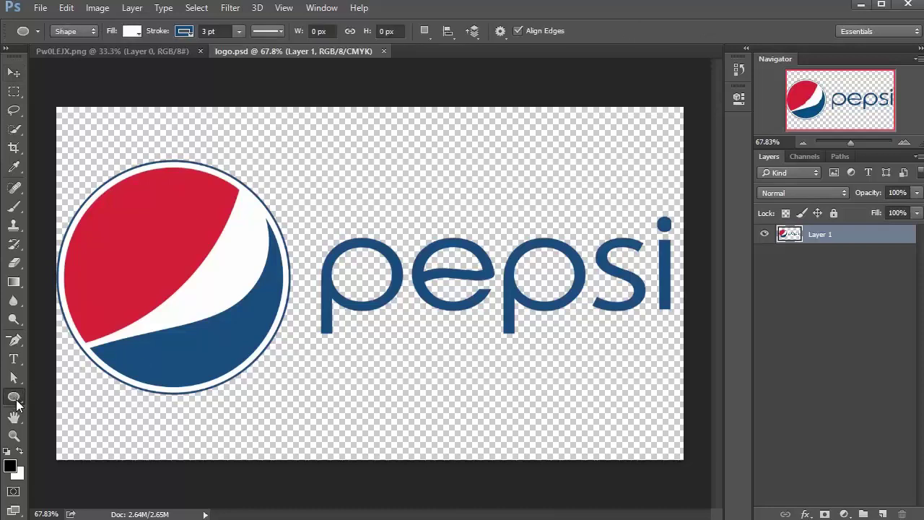
right_click(15, 399)
left_click(66, 425)
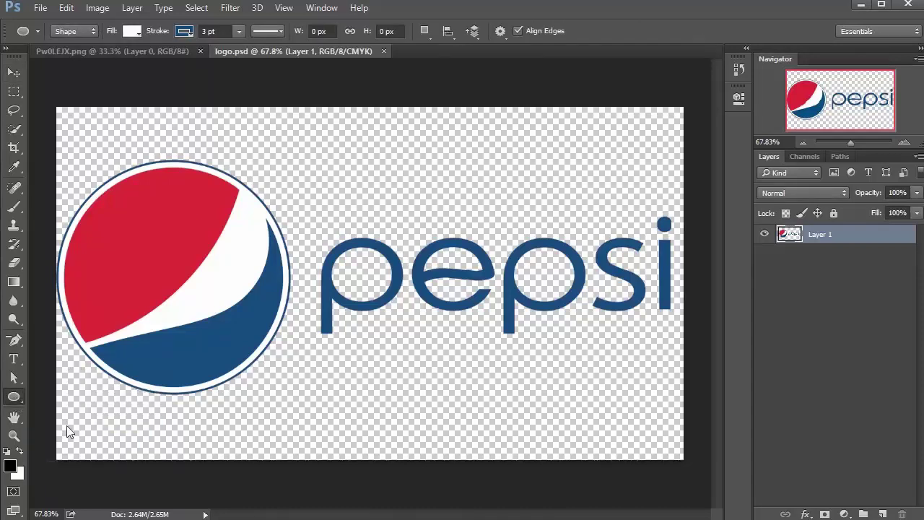
left_click(132, 31)
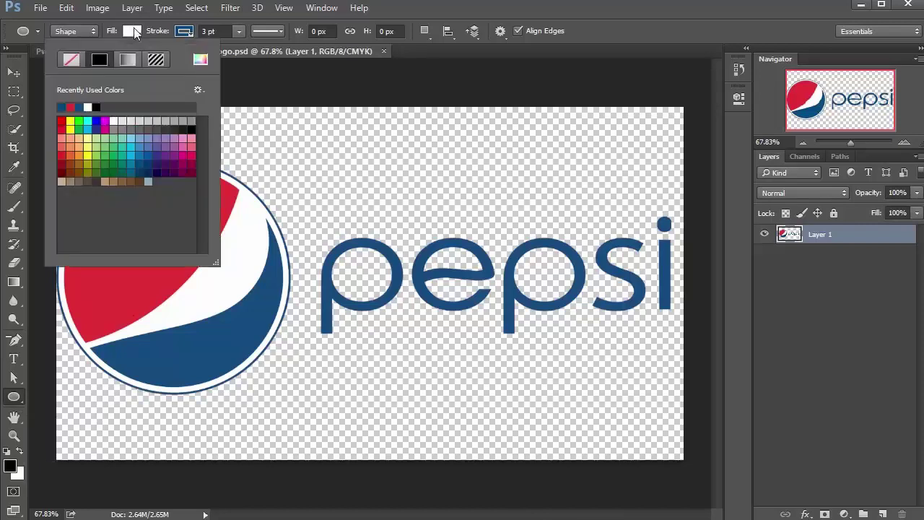
left_click(201, 61)
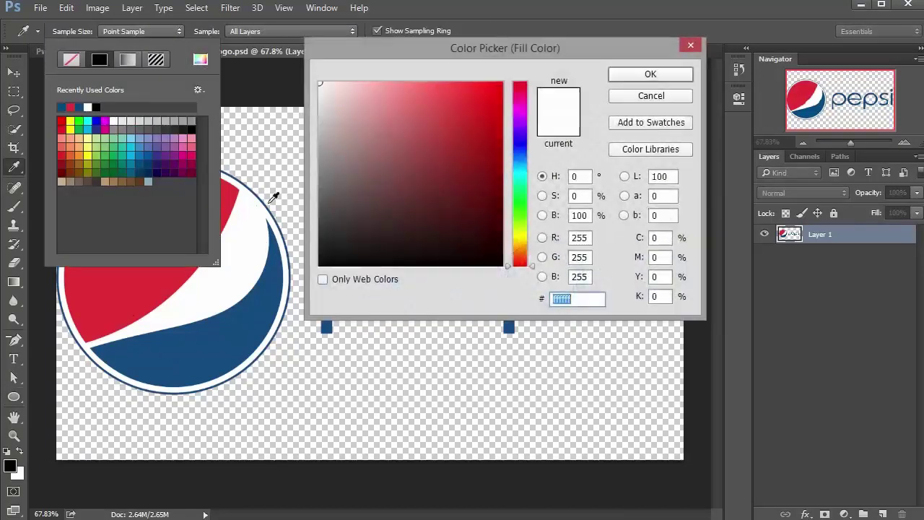
left_click(633, 76)
left_click(190, 34)
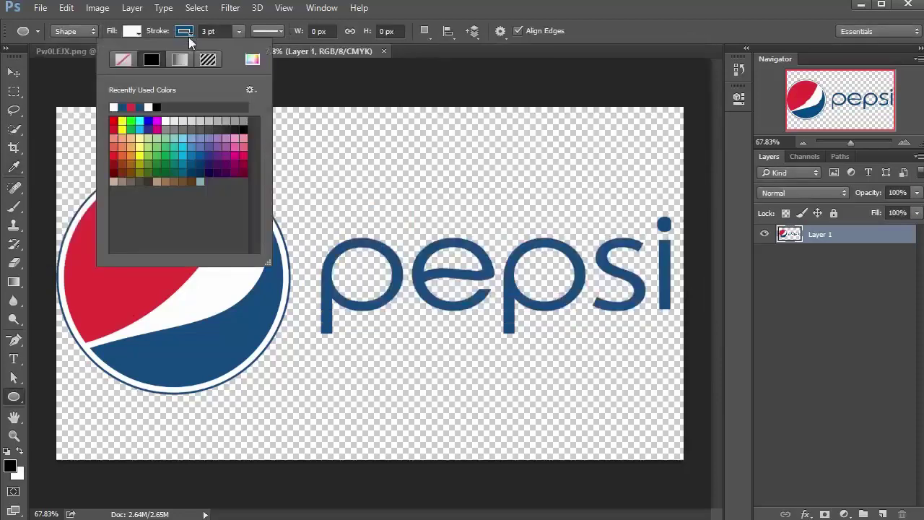
left_click(252, 59)
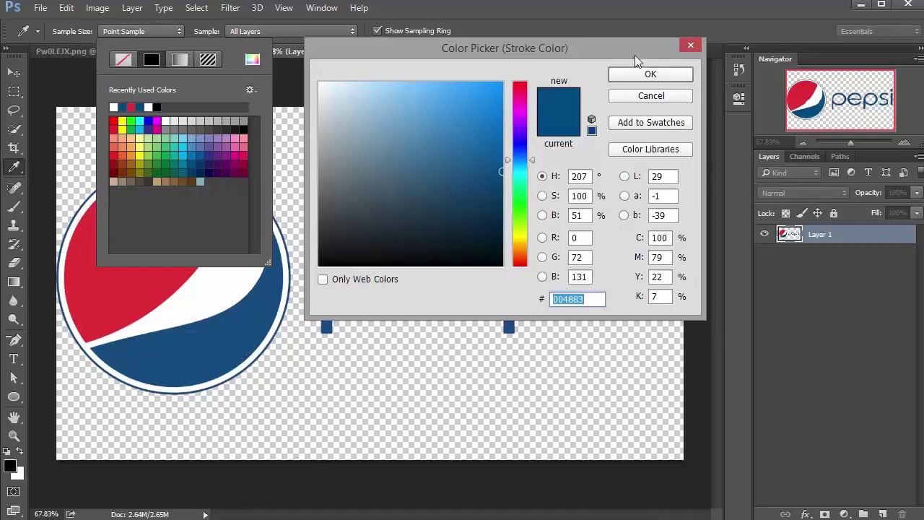
left_click(641, 94)
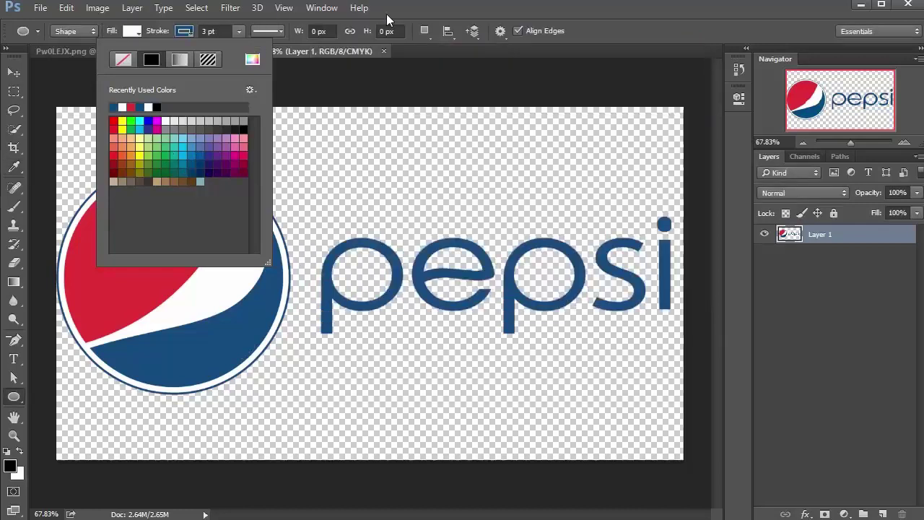
key("Return")
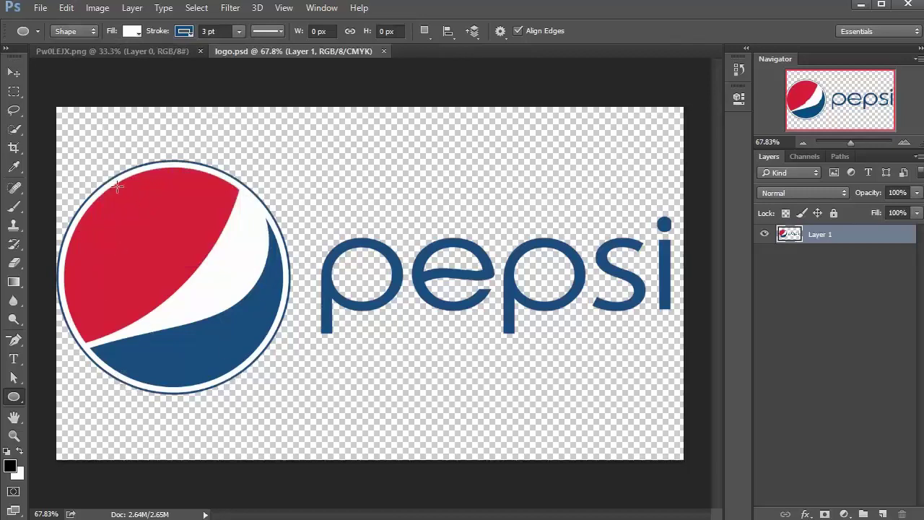
Draw a circle about 455 px wide and centre it over the round Pepsi emblem
left_click_drag(117, 186, 428, 409)
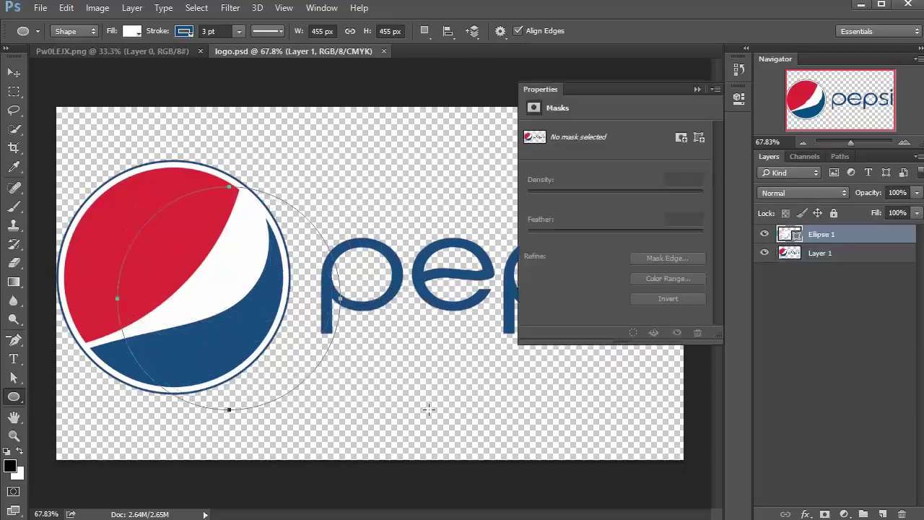
key("v")
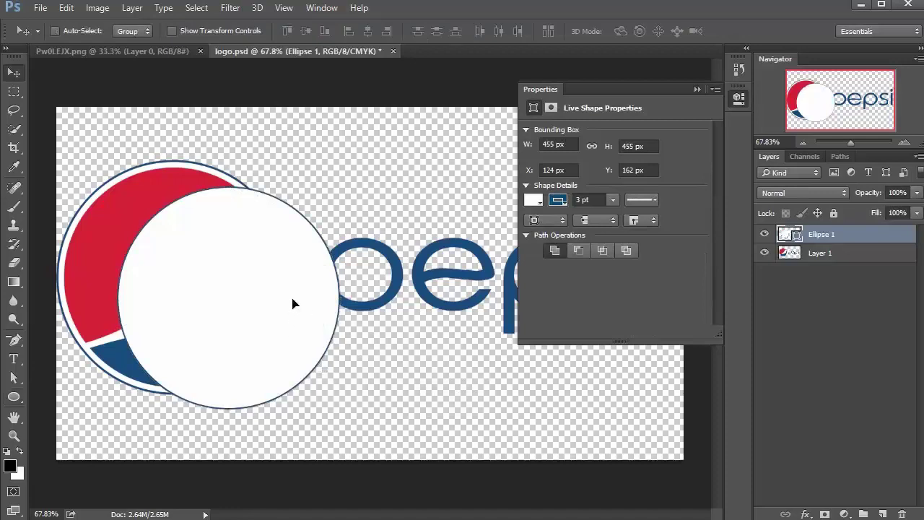
left_click_drag(295, 303, 244, 283)
Scale the white circle from its centre to about 104.84% so it matches the emblem's outer ring
key("ctrl+t")
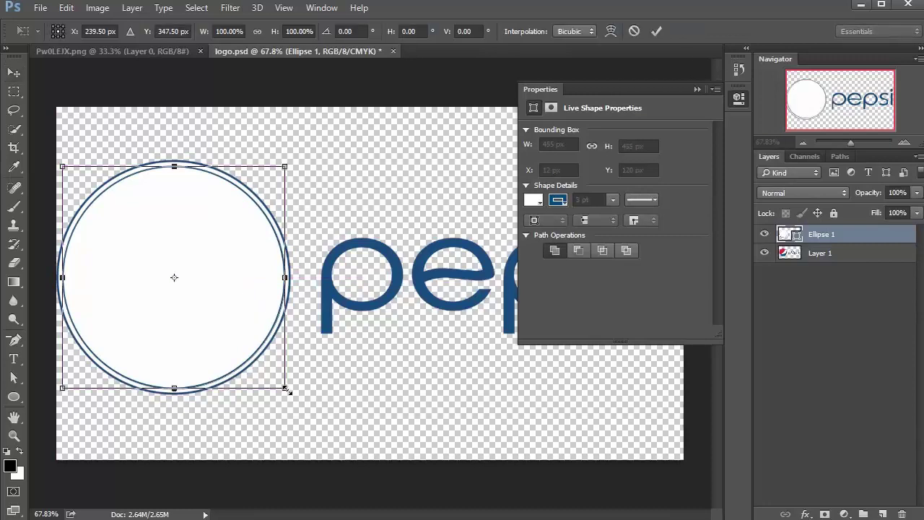
left_click_drag(285, 389, 315, 364)
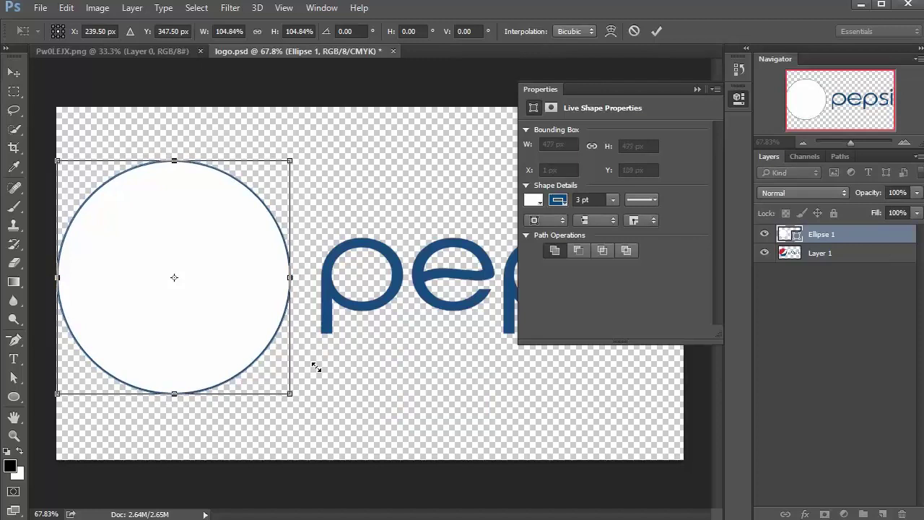
key("Return")
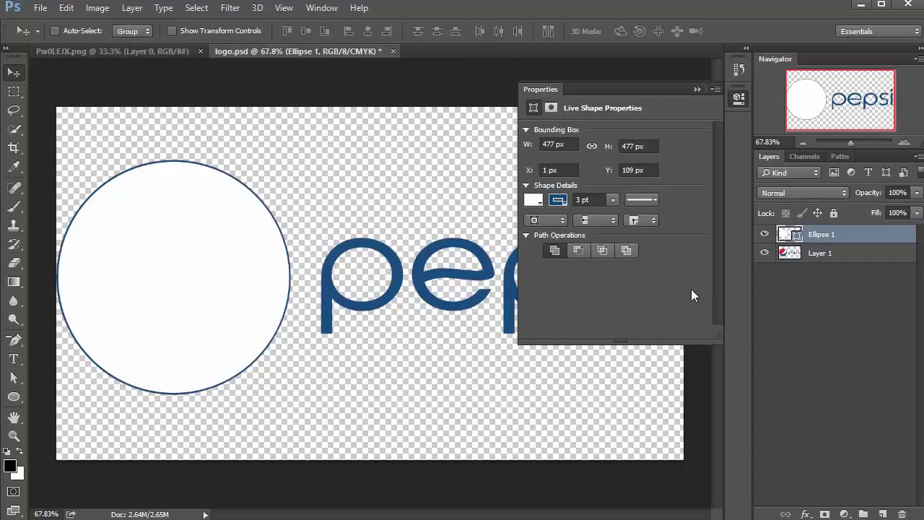
left_click(551, 108)
left_click(737, 104)
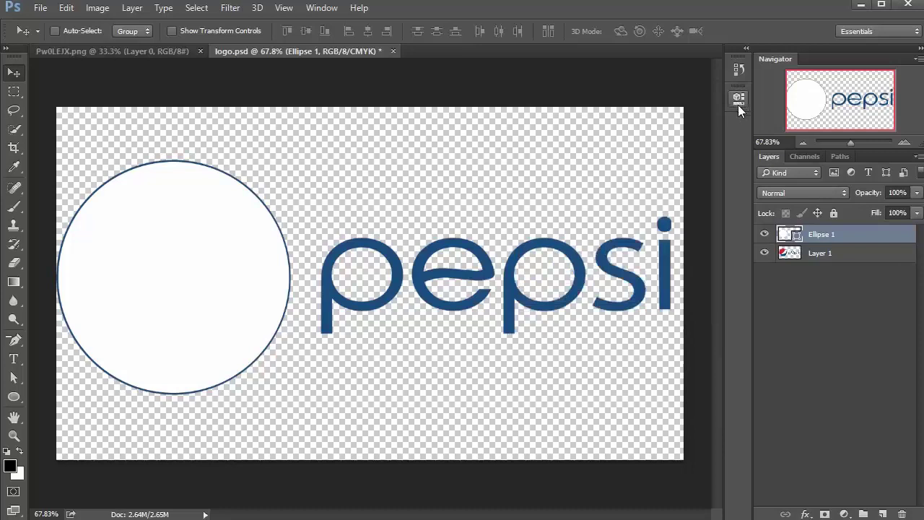
Compare the circle with the logo beneath it and lower the Ellipse 1 layer's opacity to 57%
left_click(764, 234)
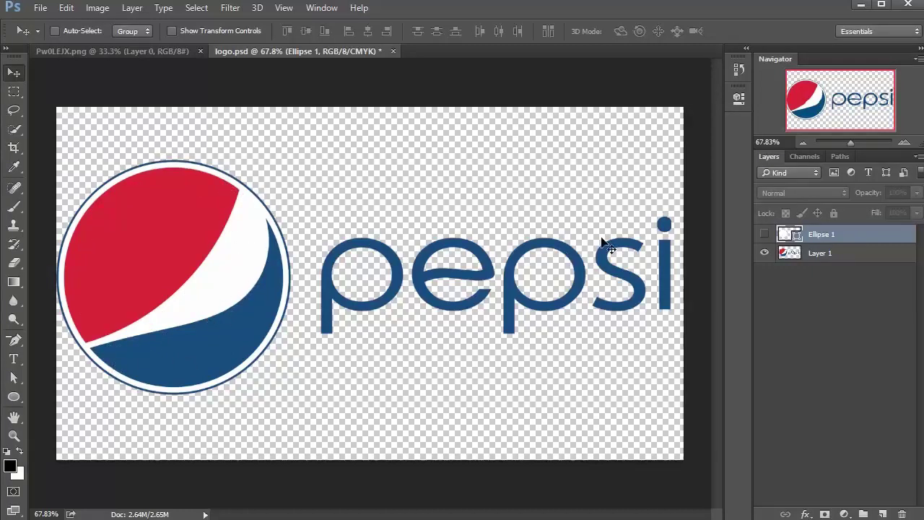
left_click(763, 235)
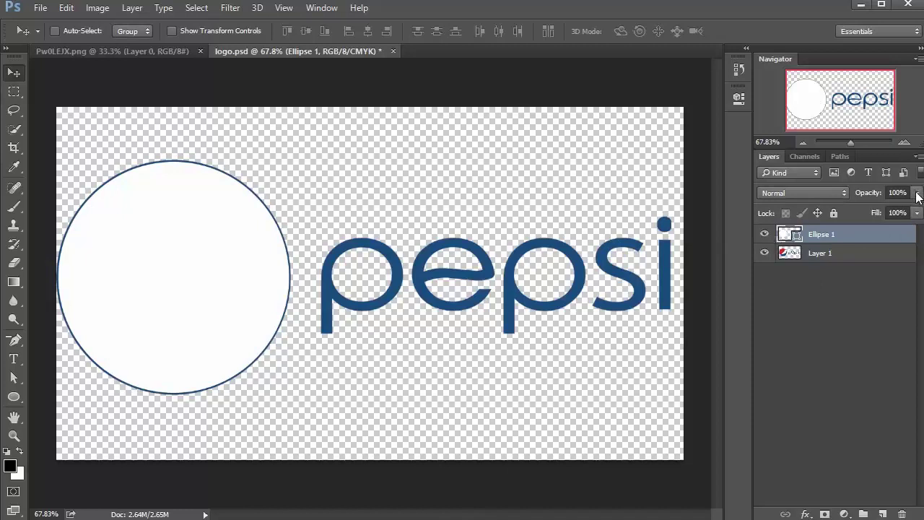
left_click_drag(917, 197, 885, 206)
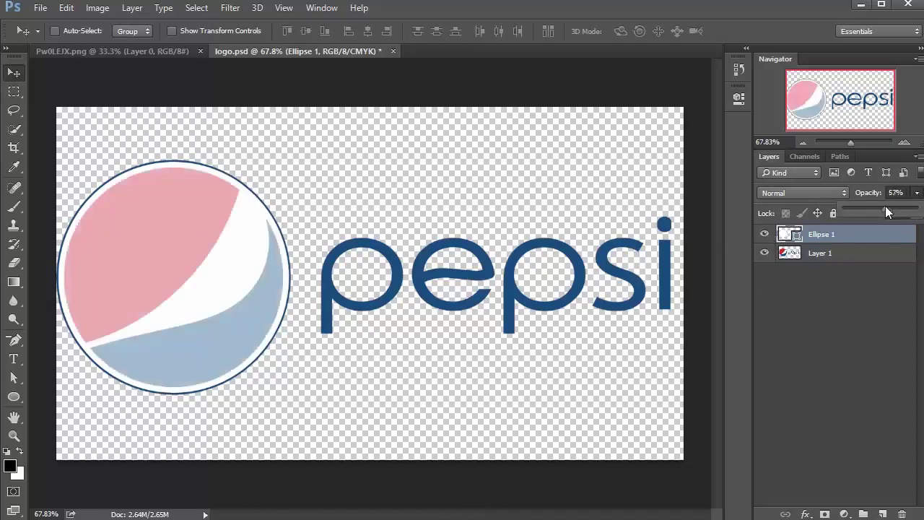
left_click(835, 240)
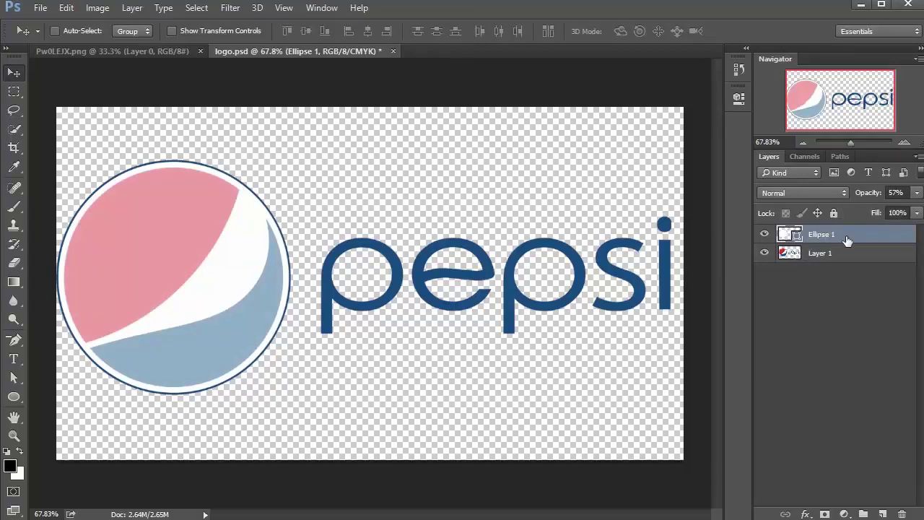
Duplicate the Ellipse 1 layer and remove the stroke from the copy
key("ctrl+j")
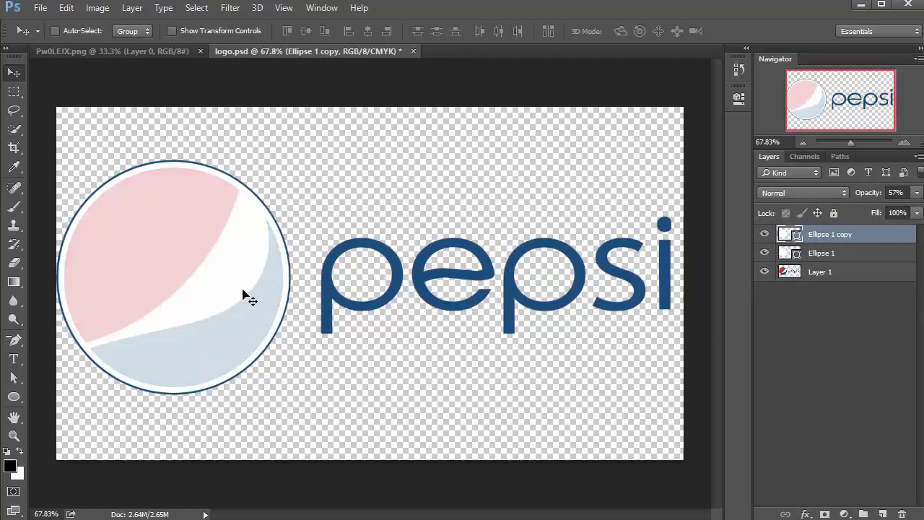
left_click(14, 398)
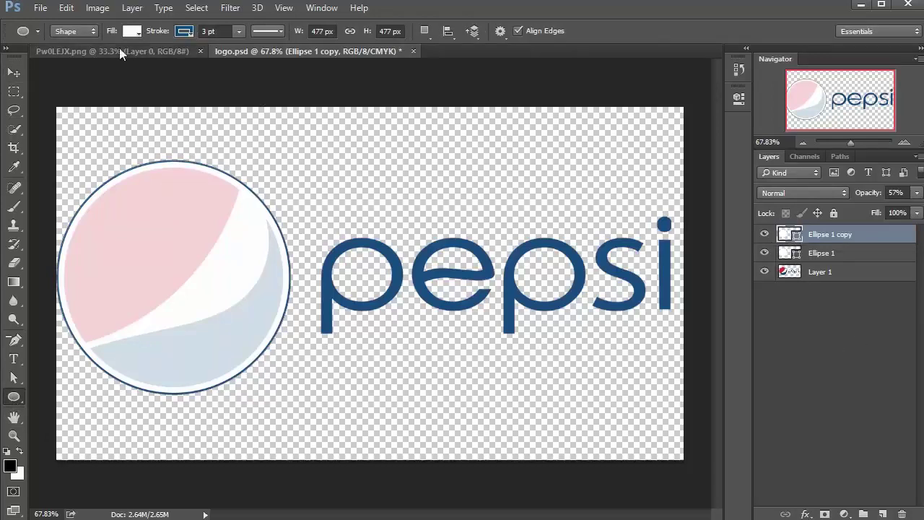
left_click(185, 32)
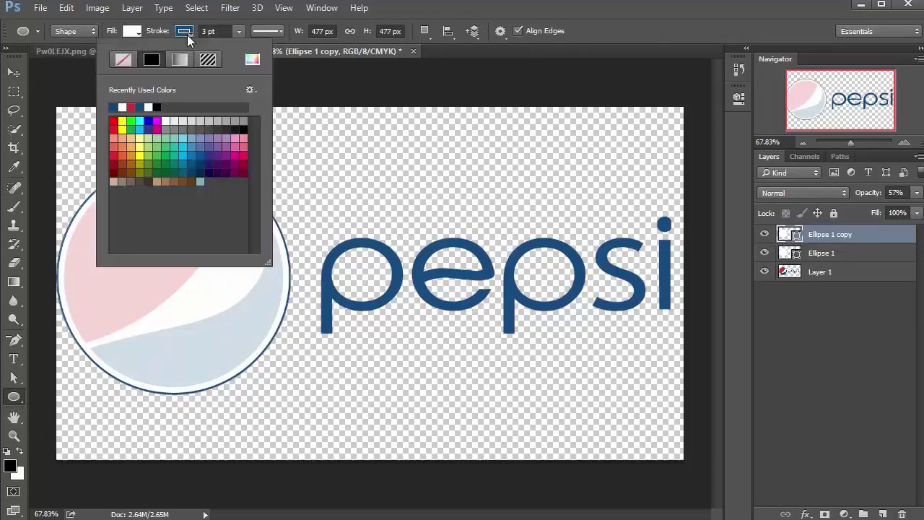
left_click(125, 62)
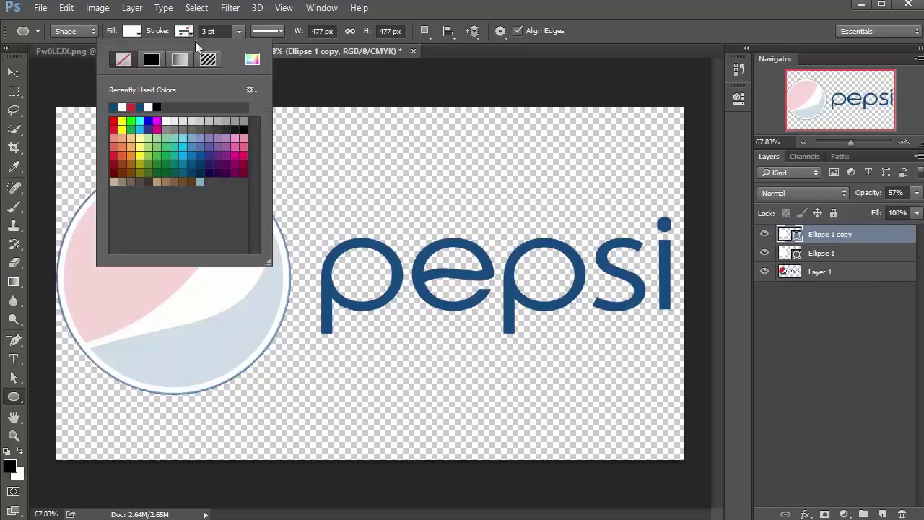
left_click(411, 15)
Change the copied circle's fill to the dark blue sampled from the pepsi lettering
left_click(123, 31)
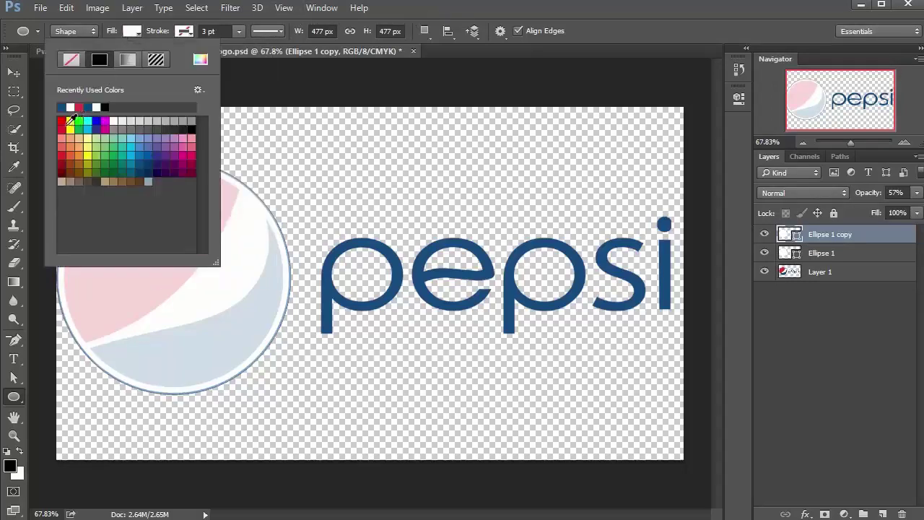
left_click(200, 61)
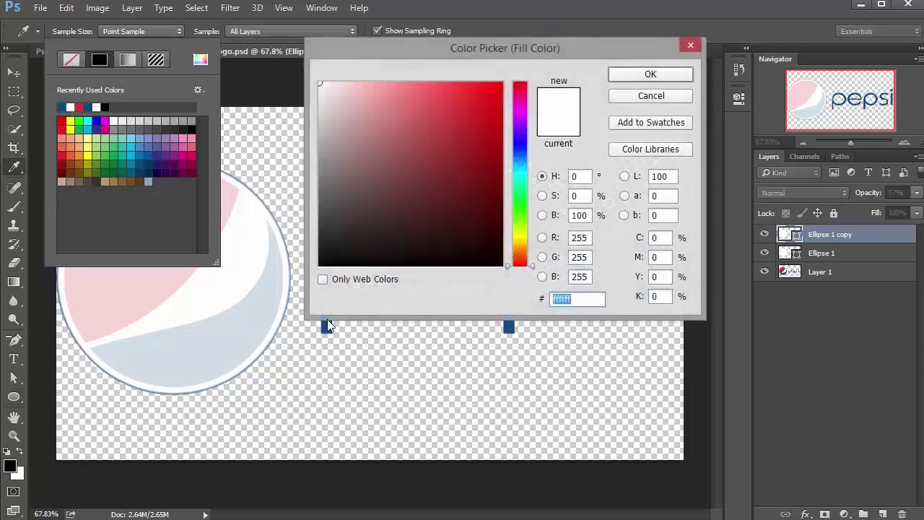
mouse_move(388, 49)
left_mouse_down()
mouse_move(440, 0)
mouse_move(400, 45)
left_mouse_up()
left_click(335, 289)
left_click(641, 60)
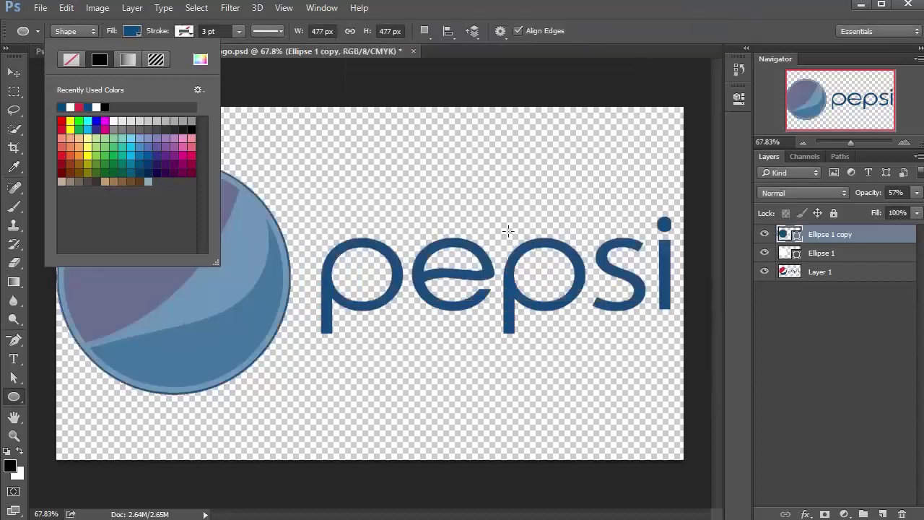
left_click(433, 27)
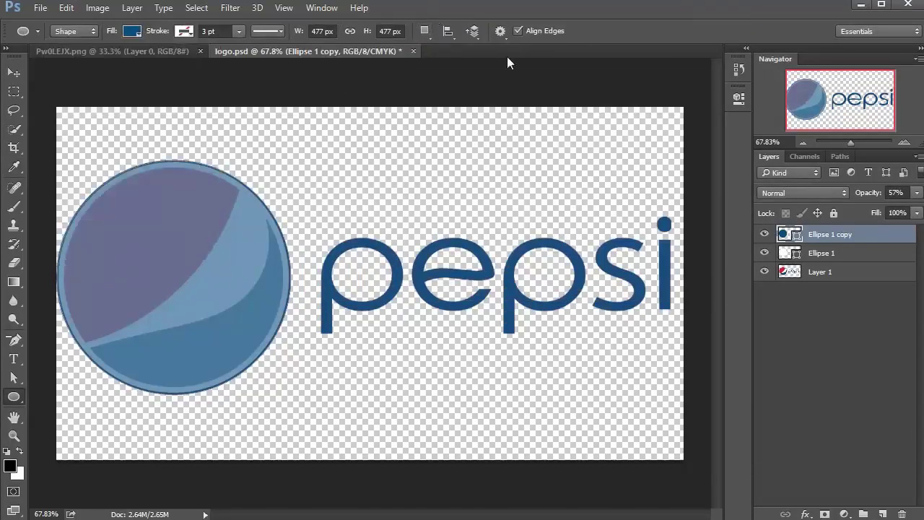
Scale the blue circle down from its centre to fit inside the emblem's white ring
left_click(14, 73)
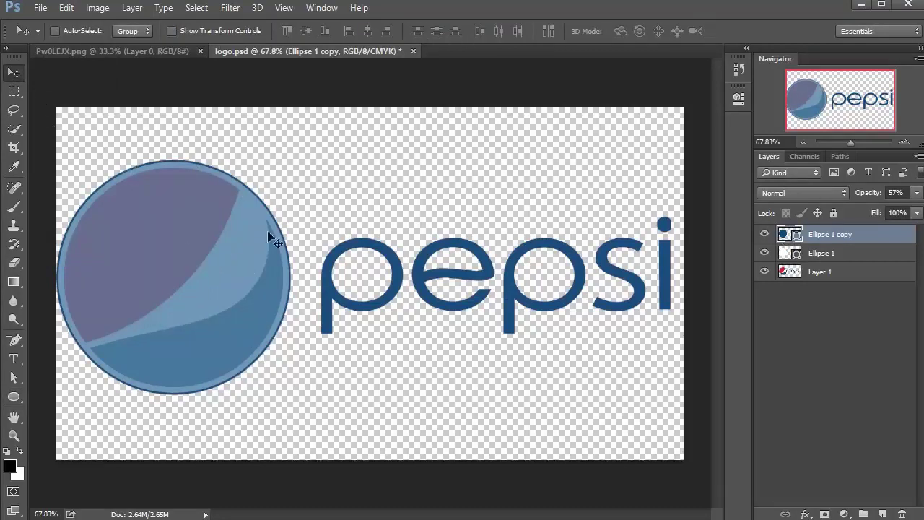
key("ctrl+t")
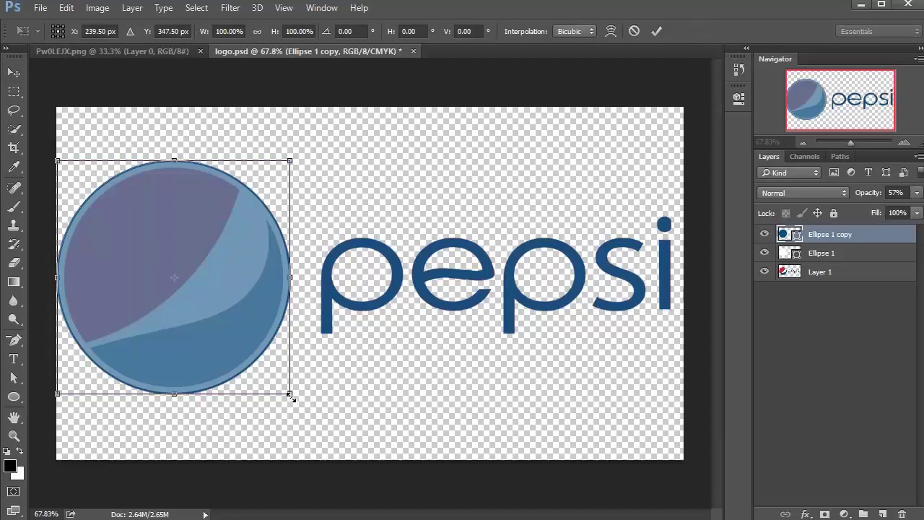
left_click_drag(289, 395, 304, 367)
key("Return")
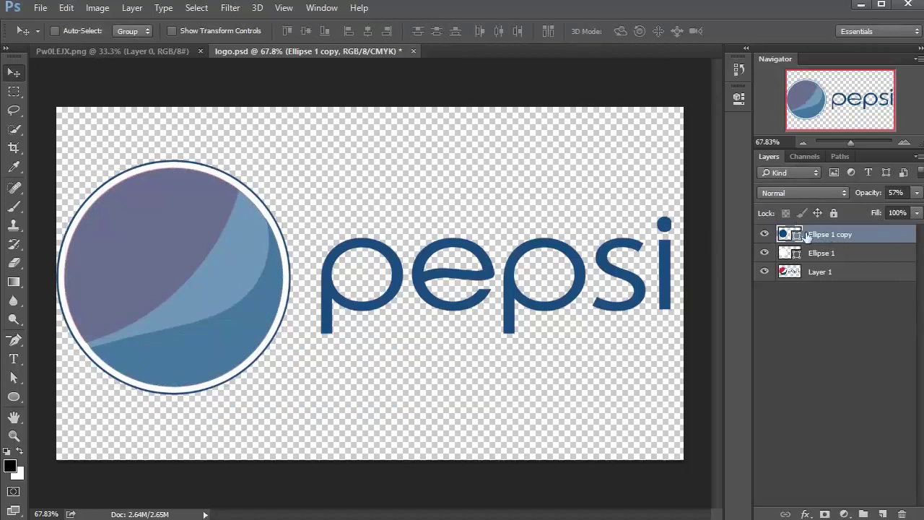
Duplicate the blue circle layer and hide all three ellipse layers so only the original logo shows
key("ctrl+j")
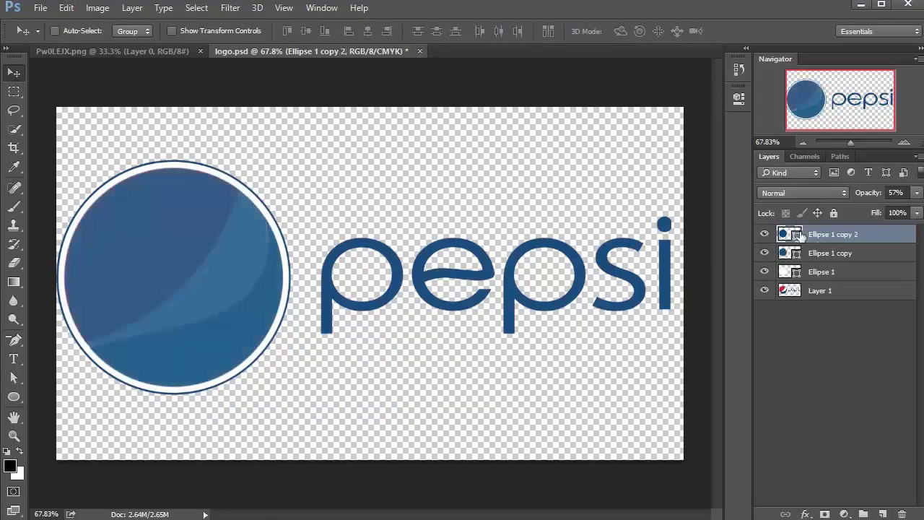
left_click(766, 258)
left_click(765, 272)
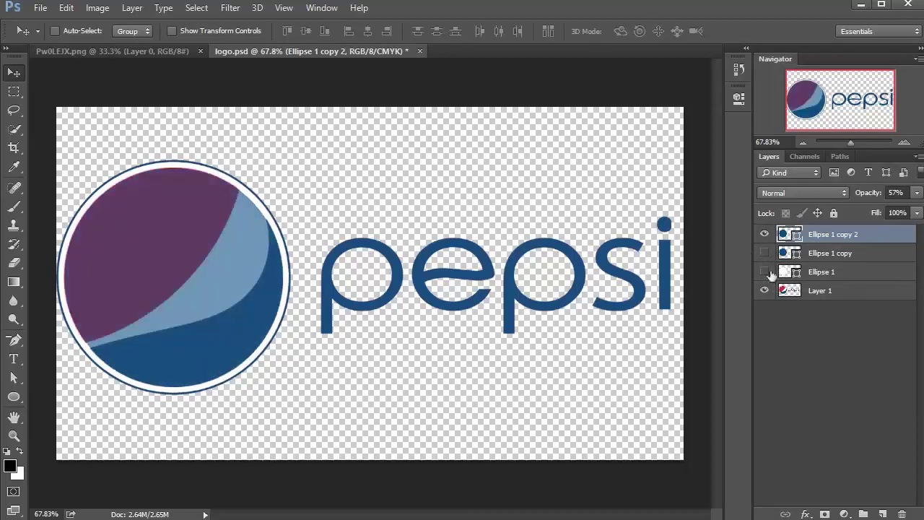
left_click(763, 234)
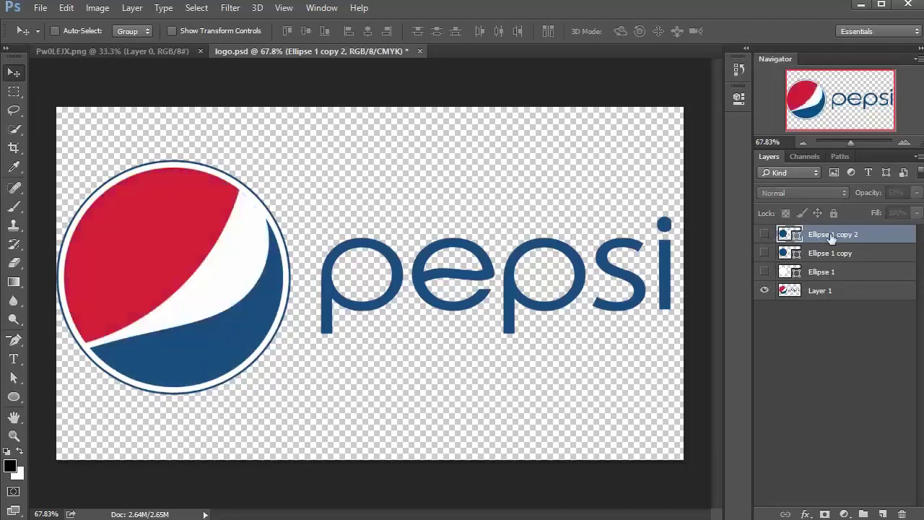
Change the fill of the Ellipse 1 copy 2 circle to the red sampled from the original emblem
left_click(13, 400)
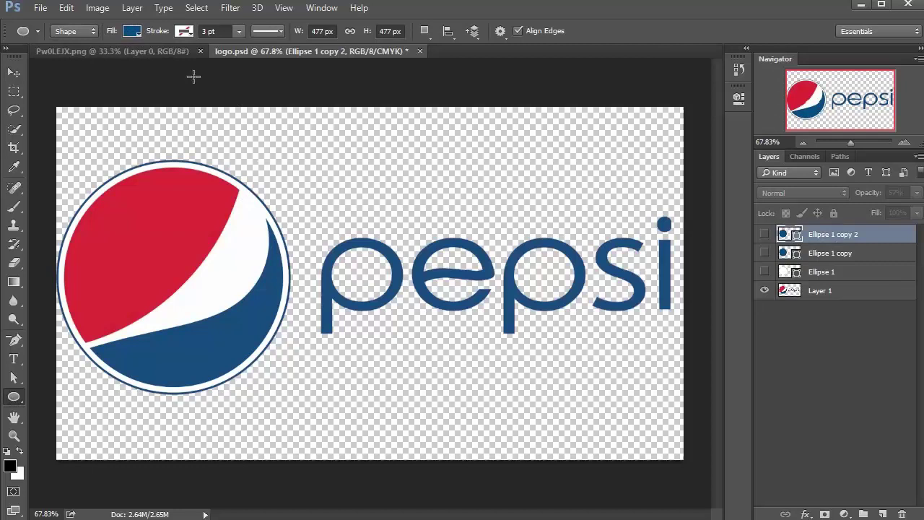
left_click(130, 32)
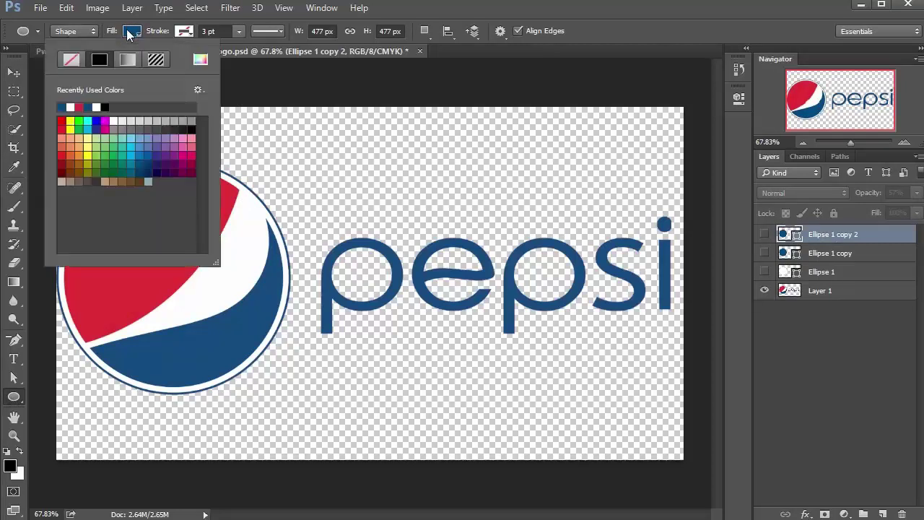
left_click(201, 61)
left_click(94, 288)
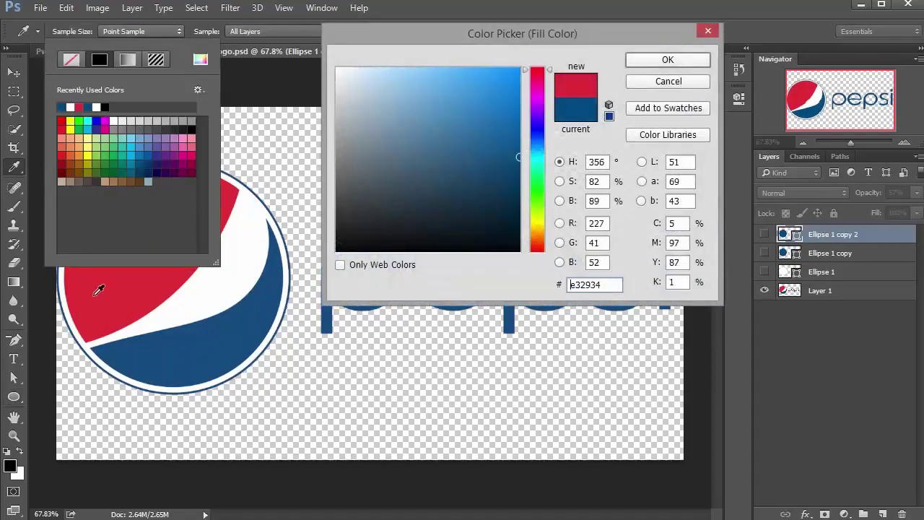
left_click(667, 60)
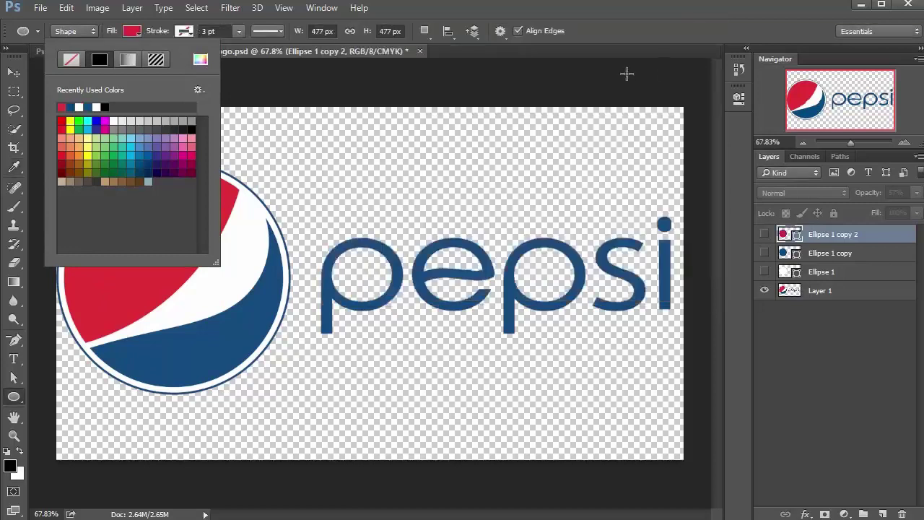
left_click(404, 13)
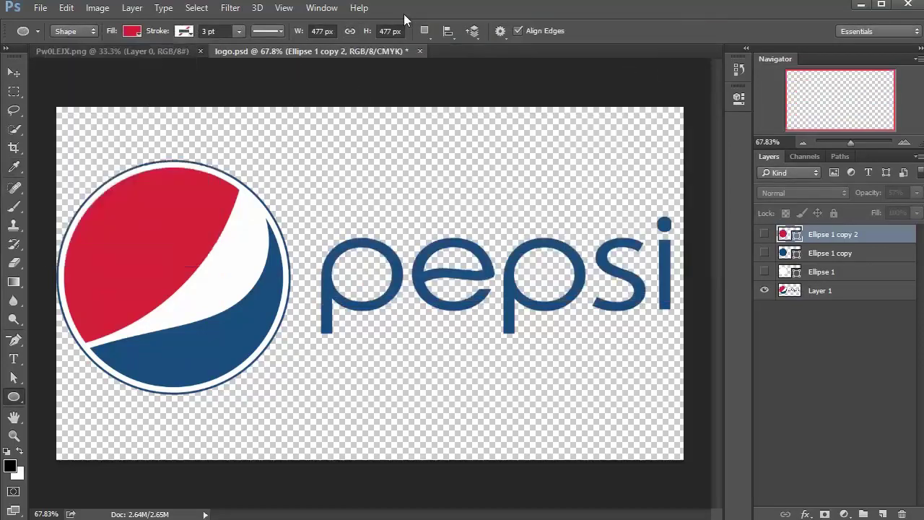
Show all three ellipse layers again
left_click(765, 234)
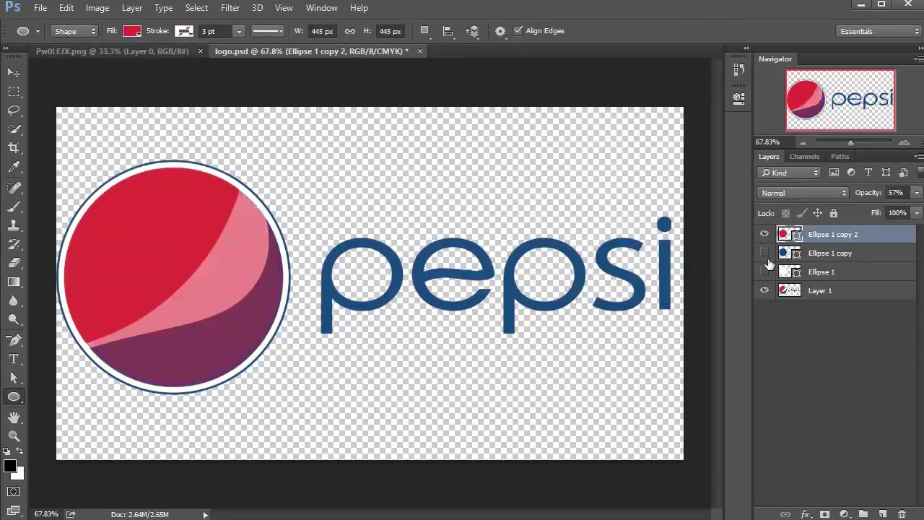
left_click(764, 253)
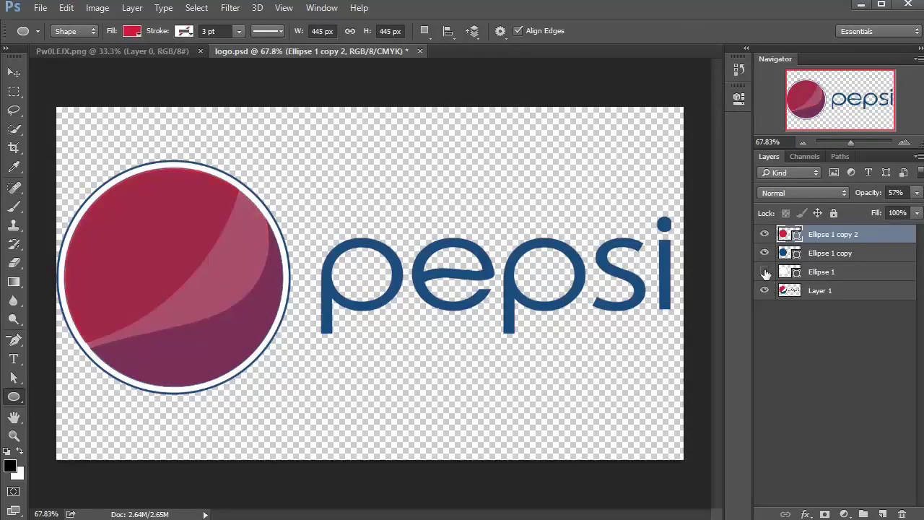
left_click(764, 272)
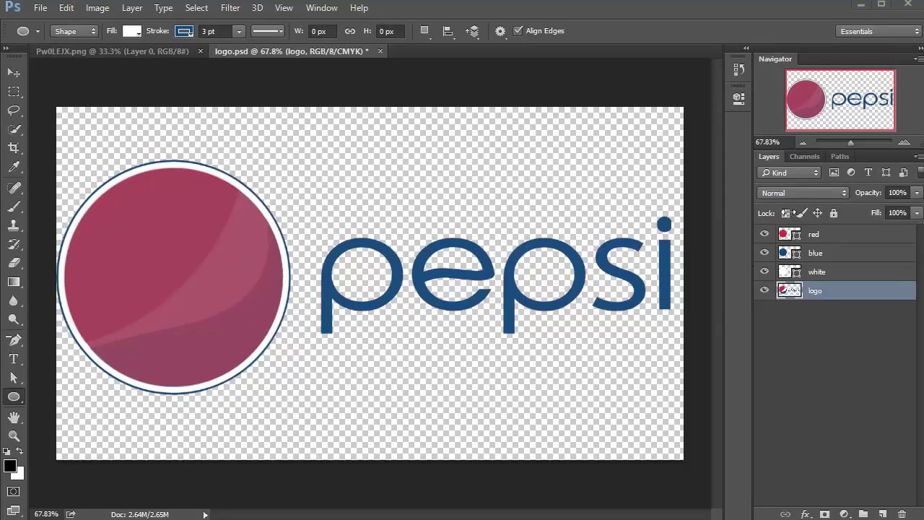
Hide the white and blue layers and make the red layer active
left_click(765, 274)
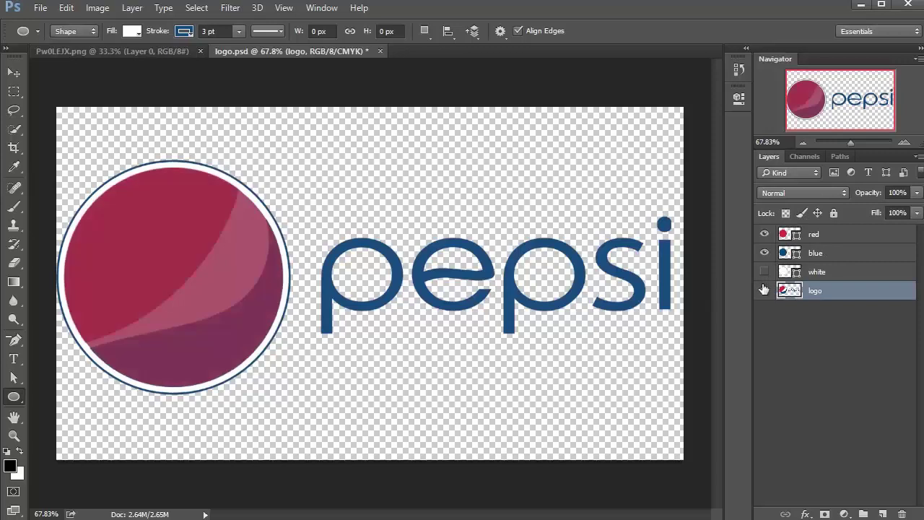
left_click(764, 254)
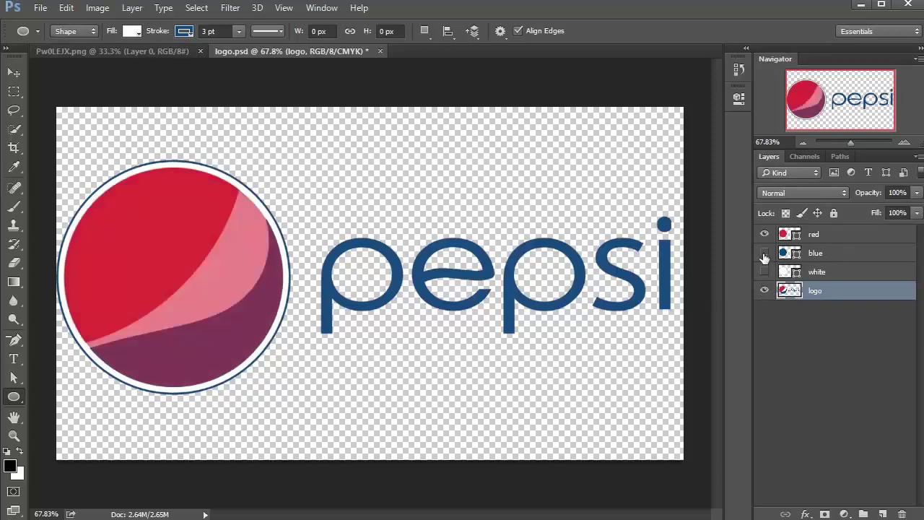
left_click(823, 236)
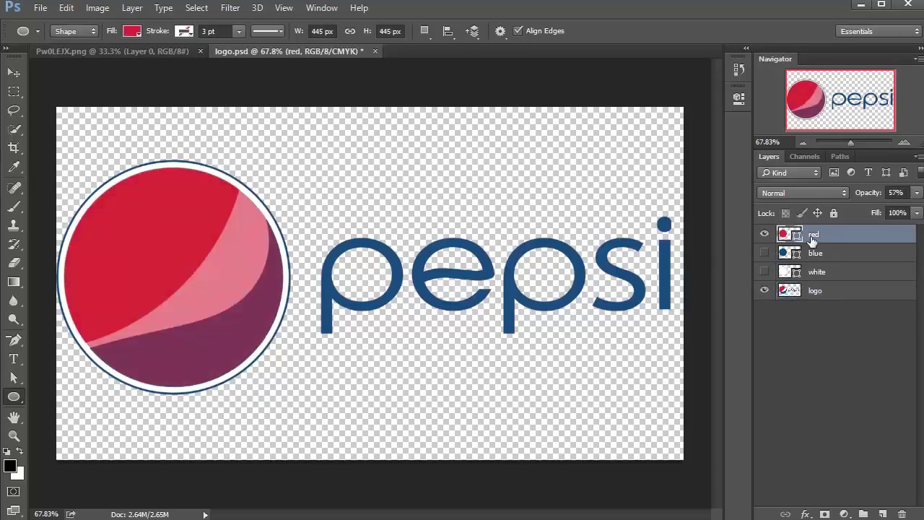
Add two anchor points to the red circle's path where the logo's red area meets the white band at the rim
key("z")
left_click_drag(156, 270, 343, 364)
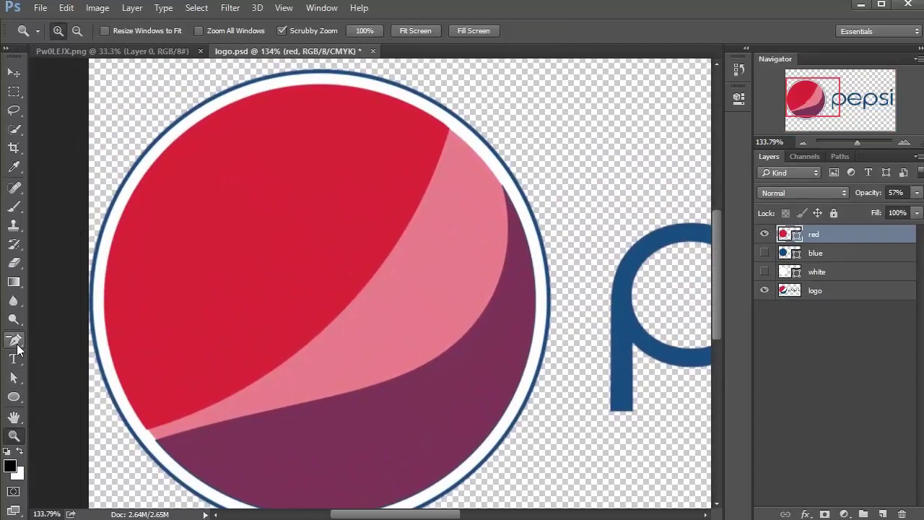
left_click(17, 348)
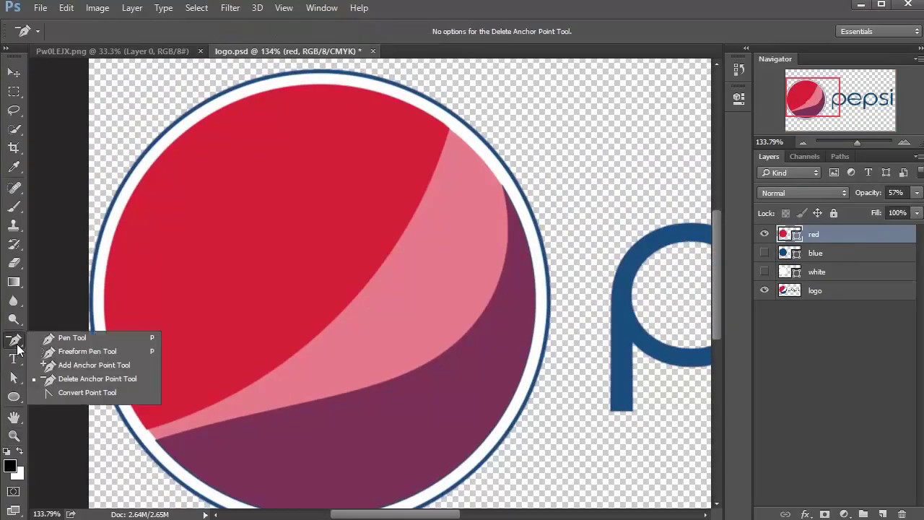
left_click(67, 370)
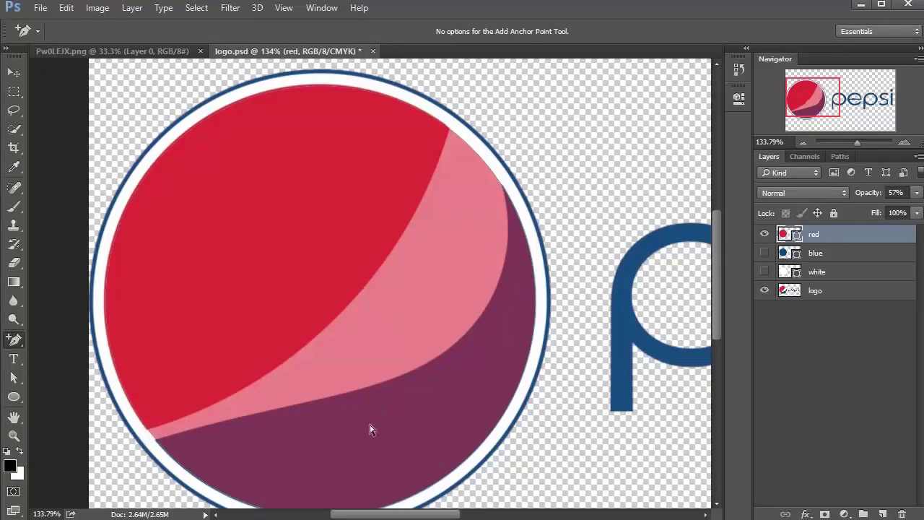
left_click(148, 429)
left_click(449, 129)
Delete the anchor points at the bottom and right of the red circle with the Delete Anchor Point tool
left_click_drag(367, 312, 360, 288)
left_click_drag(362, 271, 345, 272)
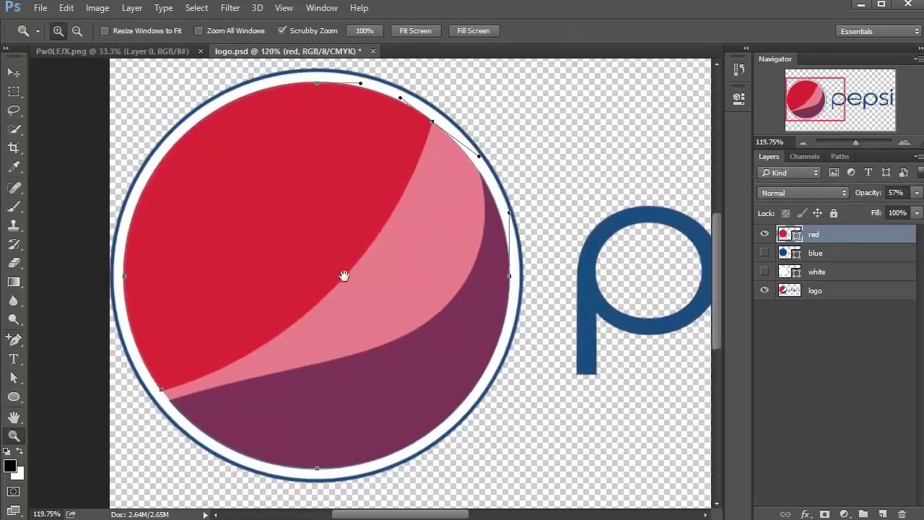
left_click(15, 340)
right_click(15, 341)
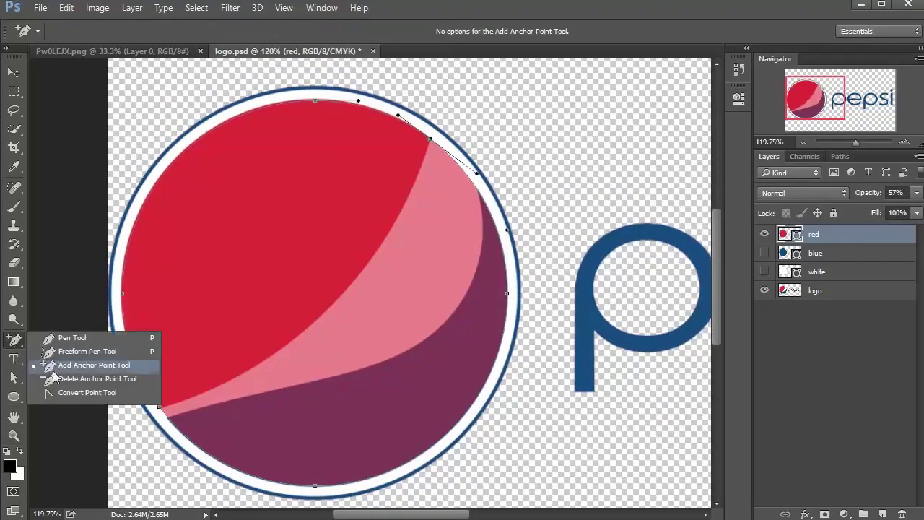
left_click(80, 379)
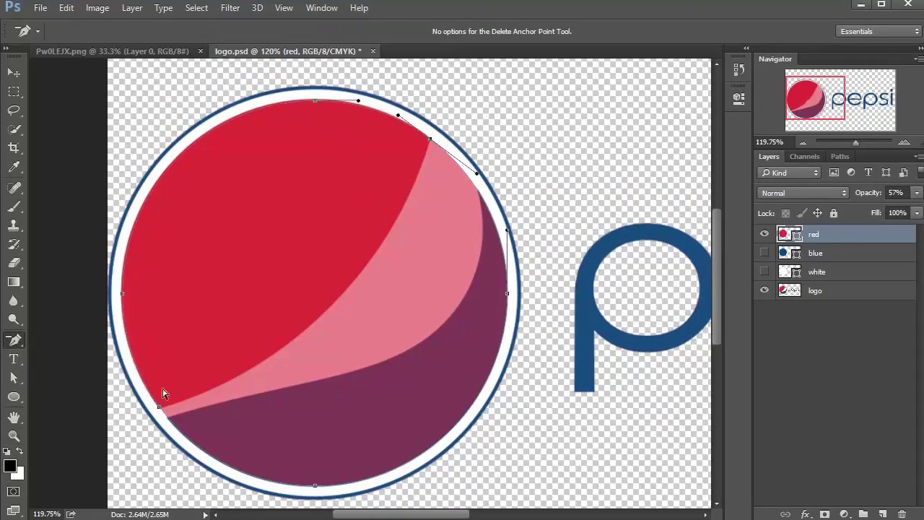
left_click(316, 486)
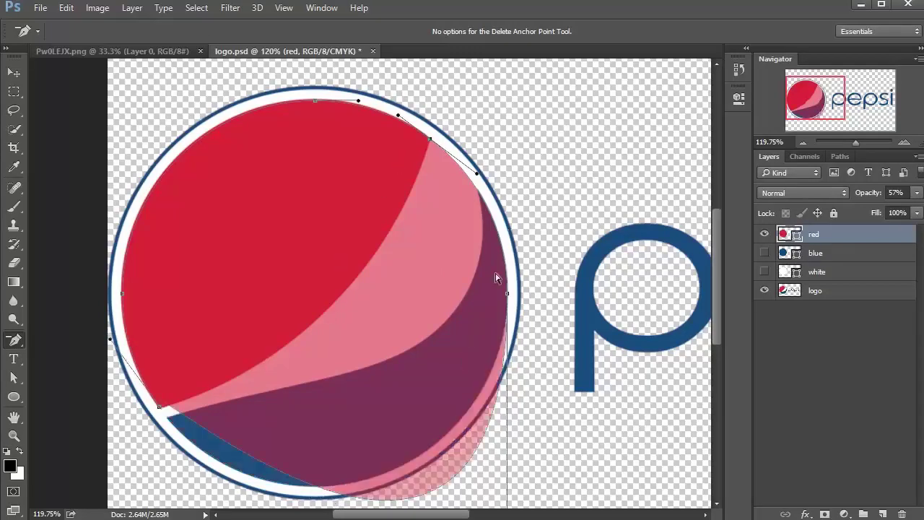
left_click(506, 293)
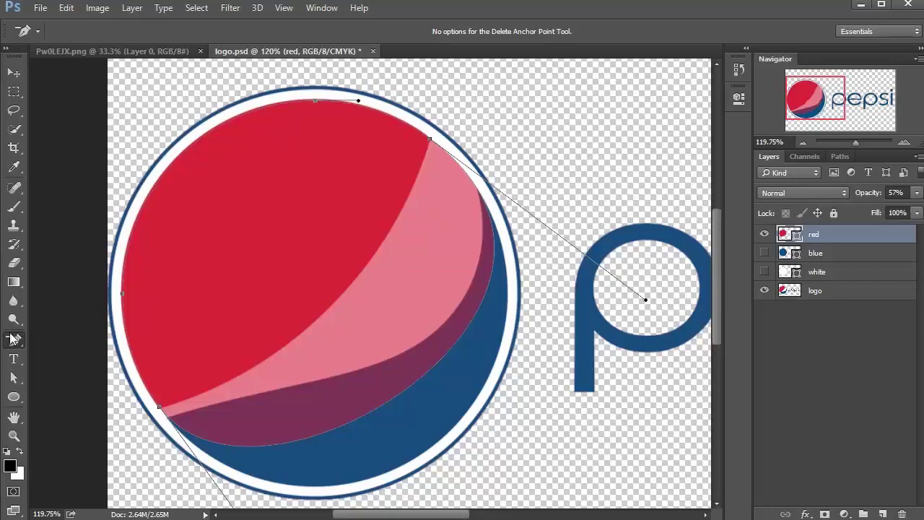
Shorten and redirect the lower-left anchor's outgoing handle with the Path Selection tool group so the red edge follows the original wave
left_click(16, 381)
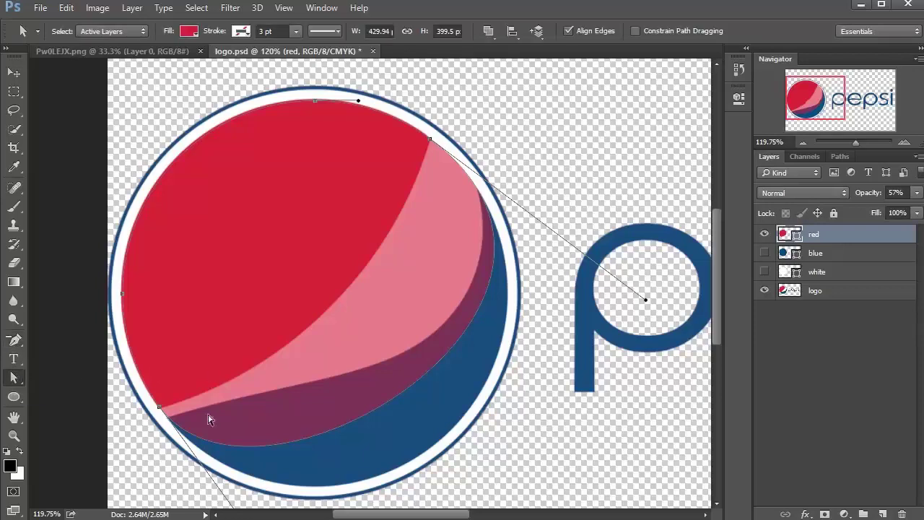
scroll(209, 418, "down", 2)
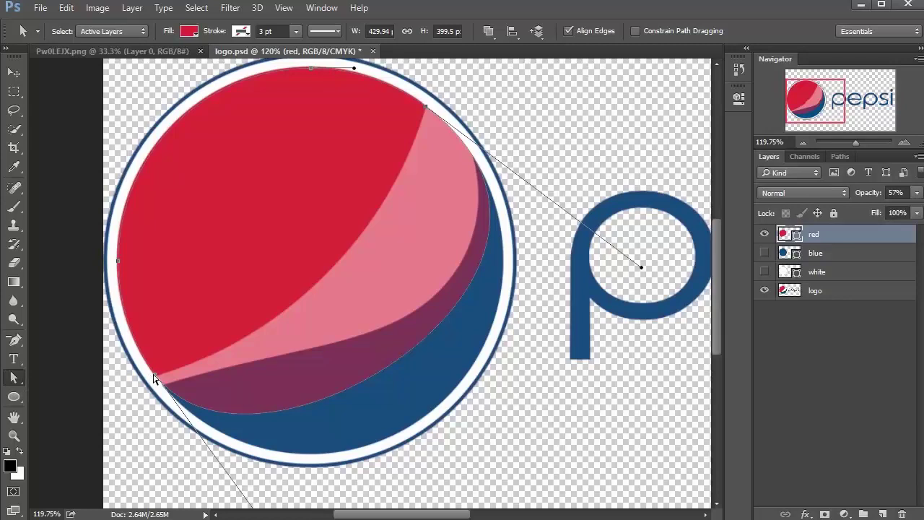
left_click(156, 377)
left_click_drag(210, 389, 205, 357)
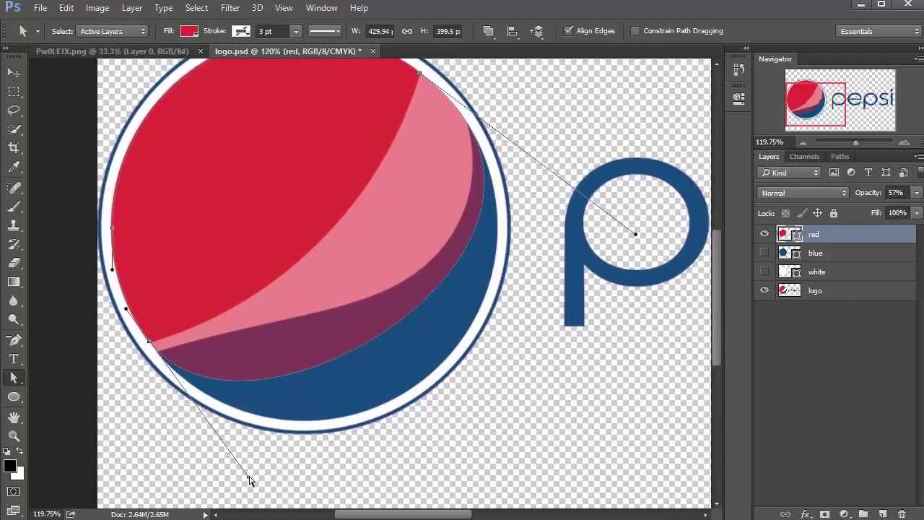
left_click_drag(250, 480, 211, 402)
left_click_drag(247, 480, 230, 325)
Pull the upper-right anchor's handle inward and lengthen the lower-left handle slightly to match the red shape to the logo's curve
scroll(348, 243, "up", 3)
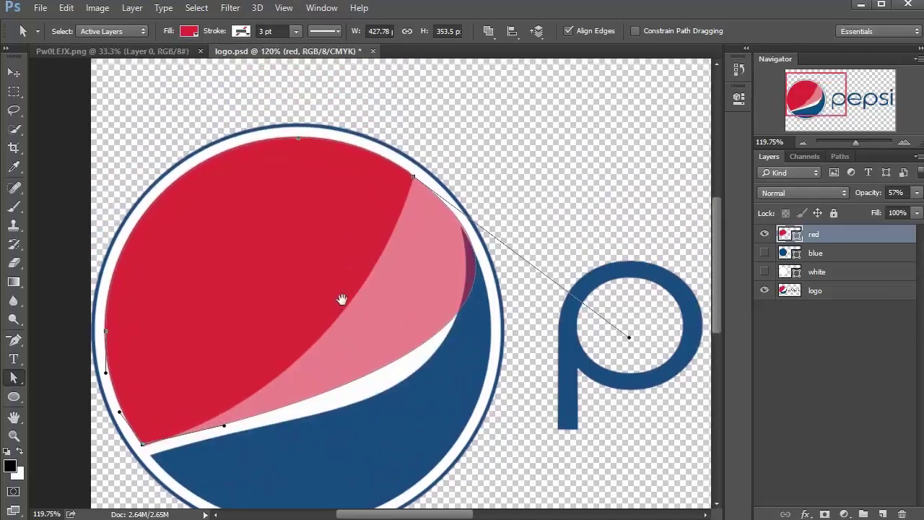
left_click(413, 179)
left_click_drag(628, 337, 478, 338)
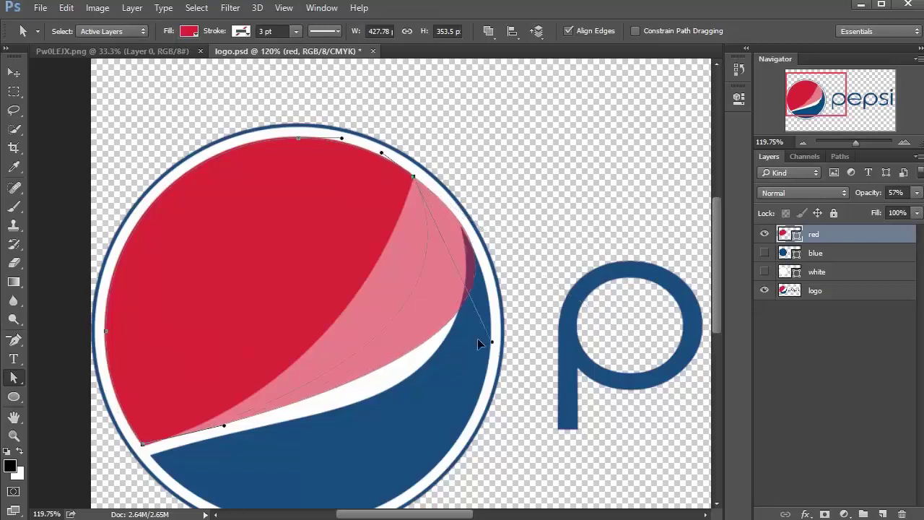
left_click_drag(391, 290, 385, 311)
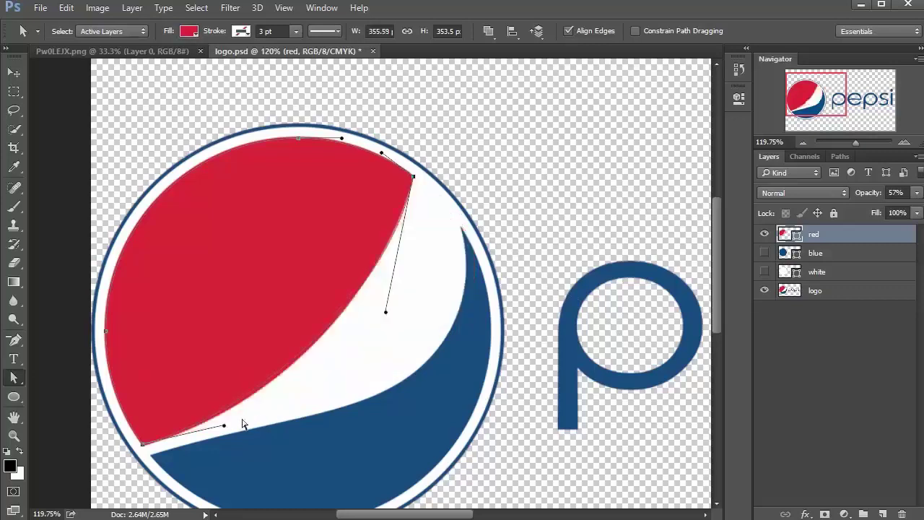
left_click_drag(224, 428, 244, 422)
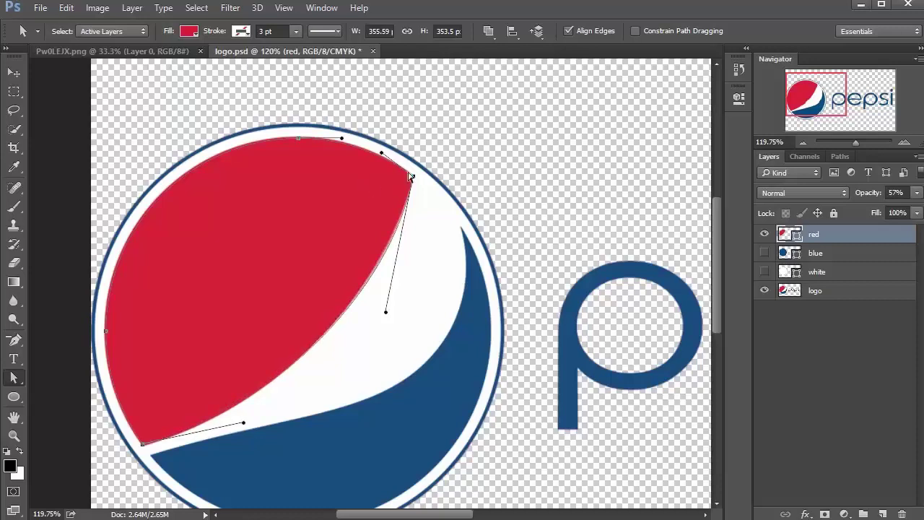
Fine-tune the upper-right anchor's handle so the red shape's edge fits the original curve more closely
key("z")
left_click_drag(413, 170, 423, 244)
key("a")
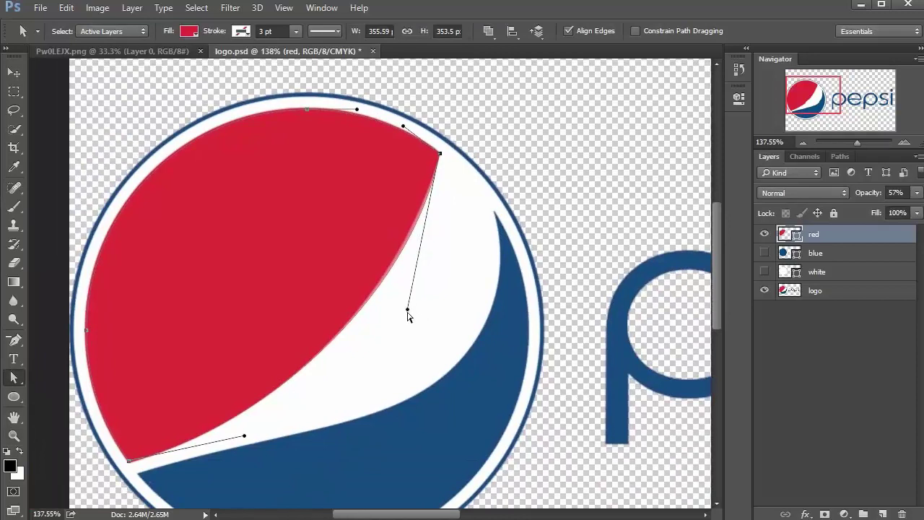
left_click_drag(407, 310, 402, 310)
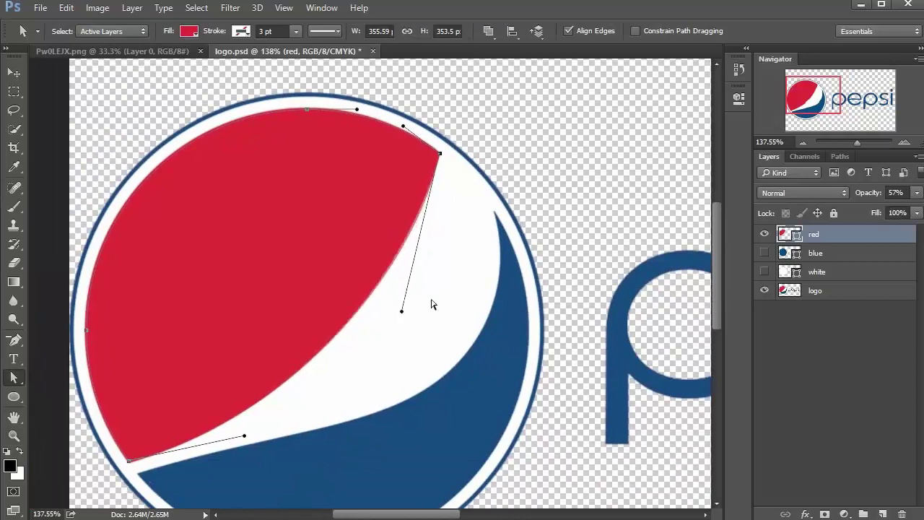
Nudge the red shape's lower-left anchor down 2 px onto the logo's corner and readjust its handle to the curve
key("z")
left_click_drag(453, 152, 330, 214)
left_click_drag(195, 421, 280, 405)
key("a")
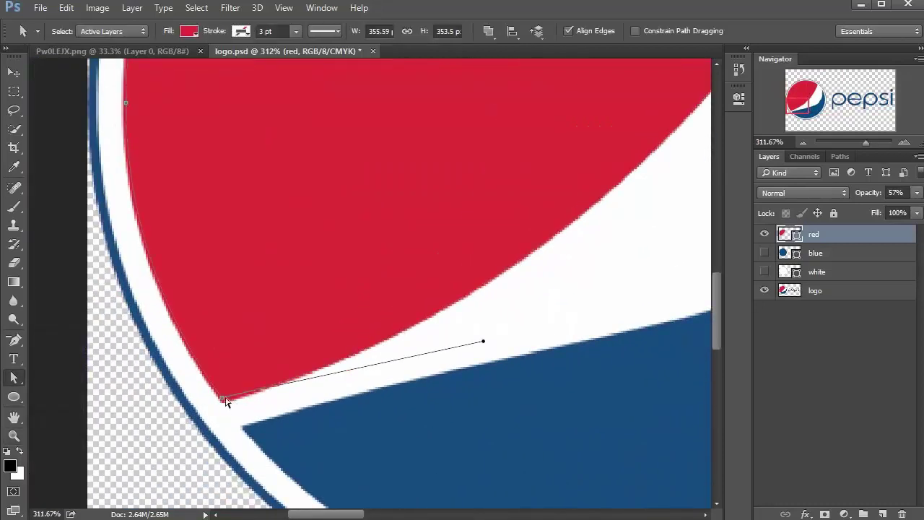
left_click(220, 398)
key("Down")
key("Down")
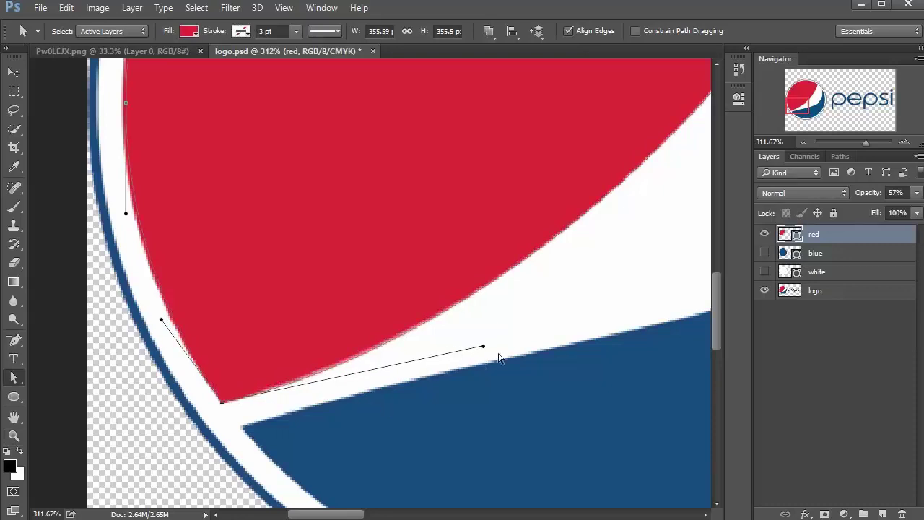
left_click_drag(482, 347, 487, 346)
Hide the red layer, then show the blue layer and make it active
key("z")
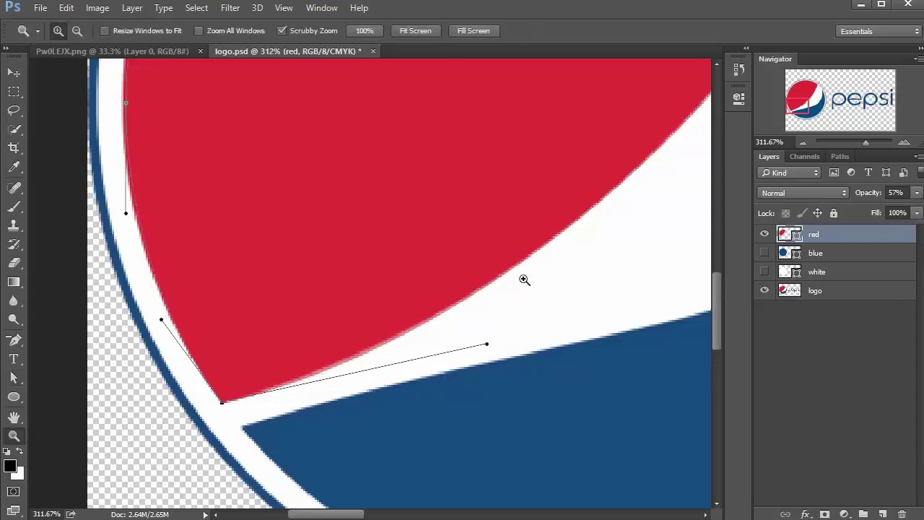
scroll(522, 274, "down", 5)
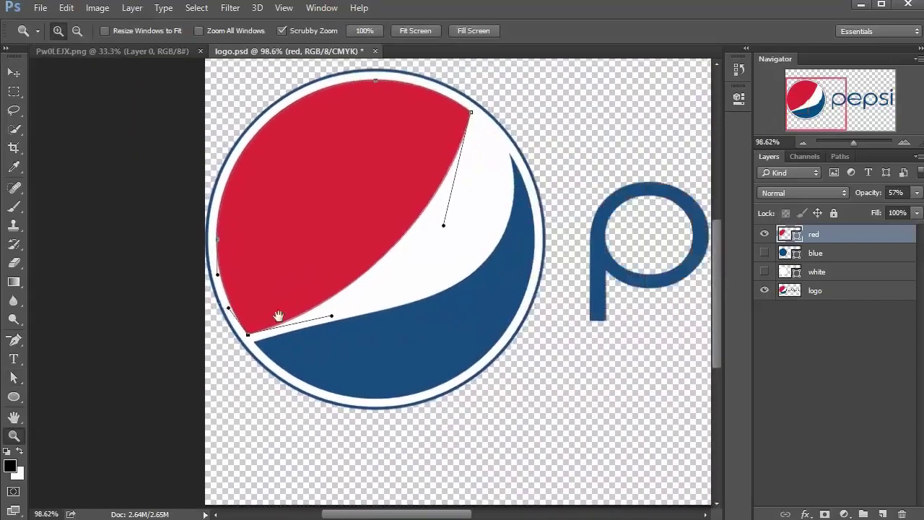
left_click_drag(279, 316, 254, 345)
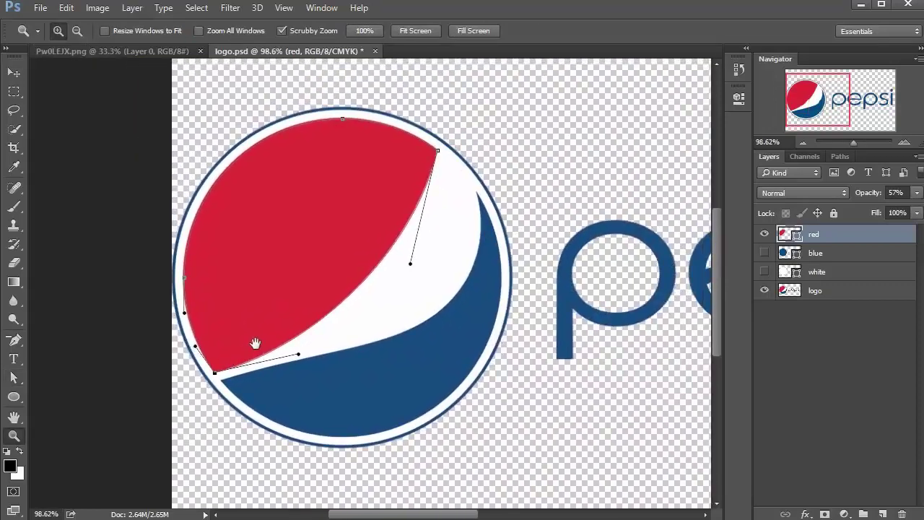
left_click(13, 91)
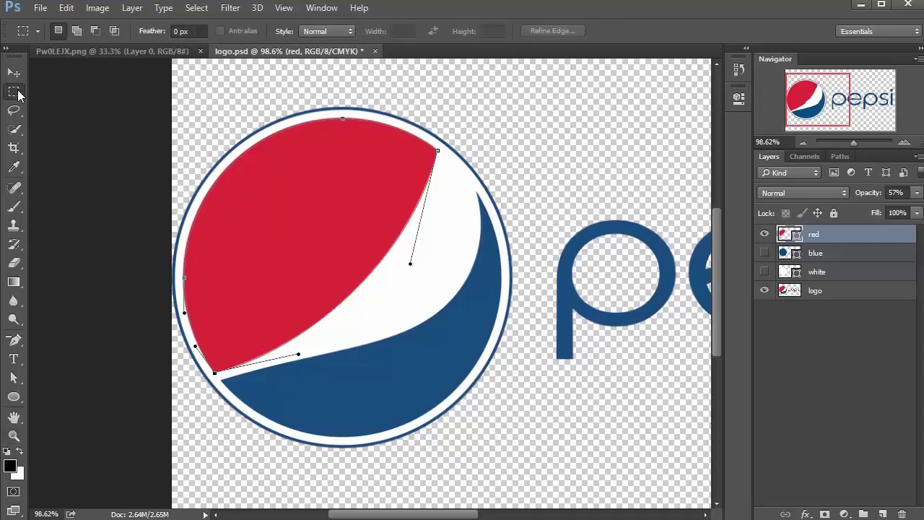
left_click(13, 72)
left_click(765, 253)
left_click(815, 252)
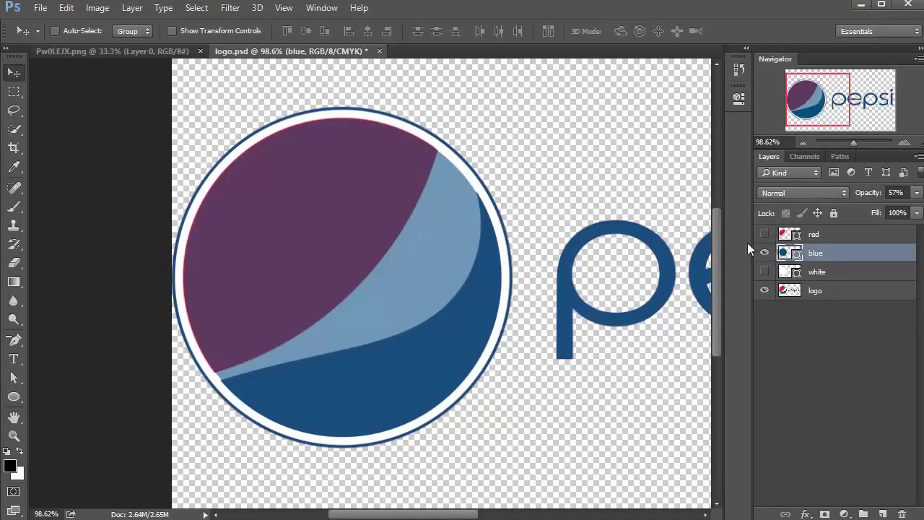
Add anchor points to the blue circle at its lower-left and upper-right edge, where the original blue wave meets the white ring
left_click_drag(18, 343, 52, 368)
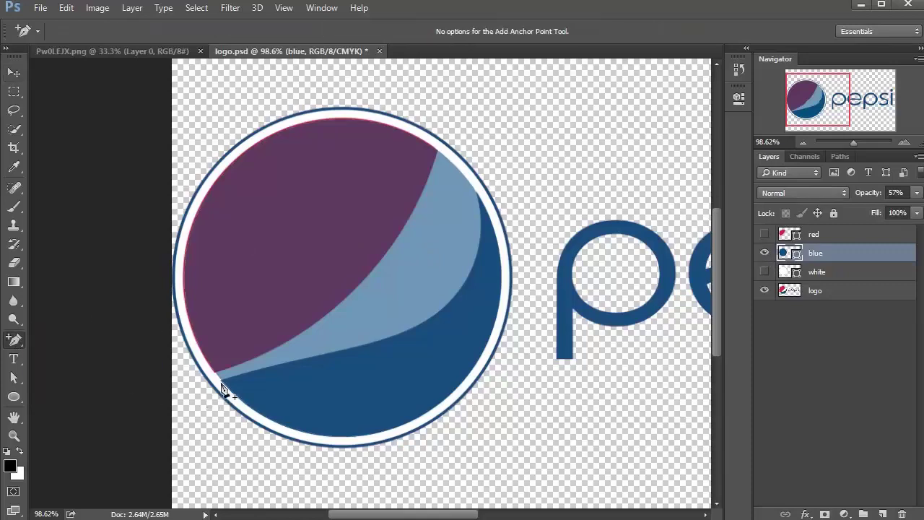
left_click(221, 381)
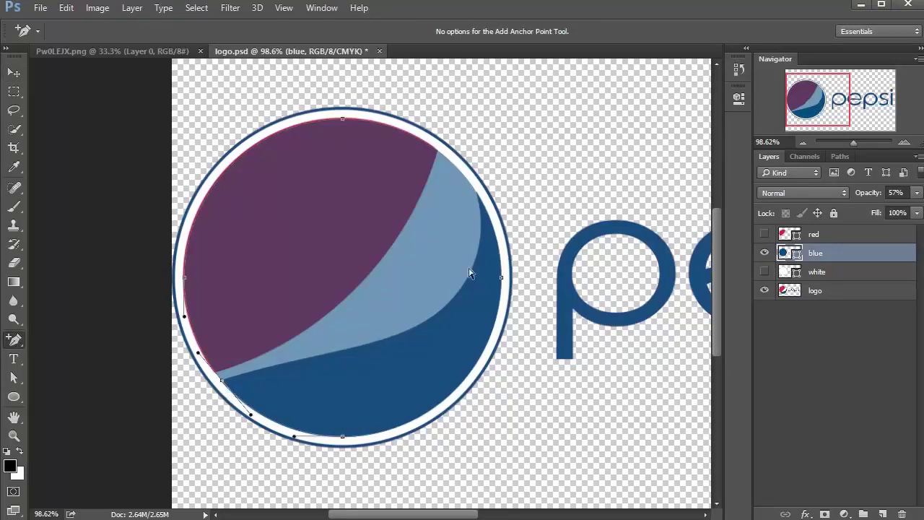
left_click(480, 196)
Delete the blue circle's leftmost and topmost anchor points
left_click_drag(15, 340, 71, 383)
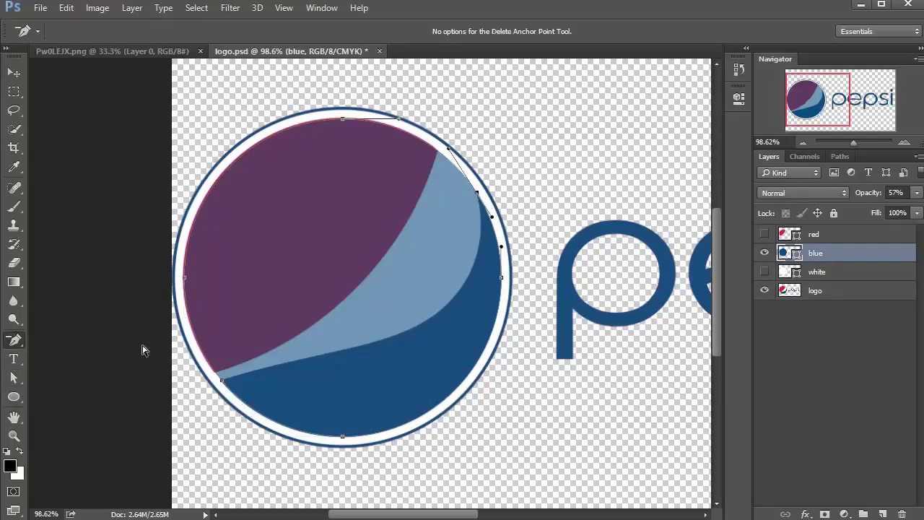
left_click(186, 278)
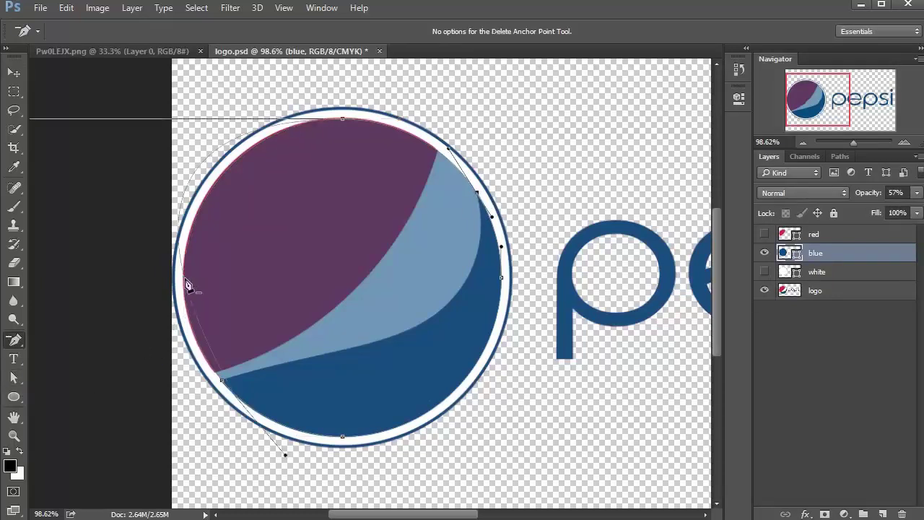
left_click(343, 124)
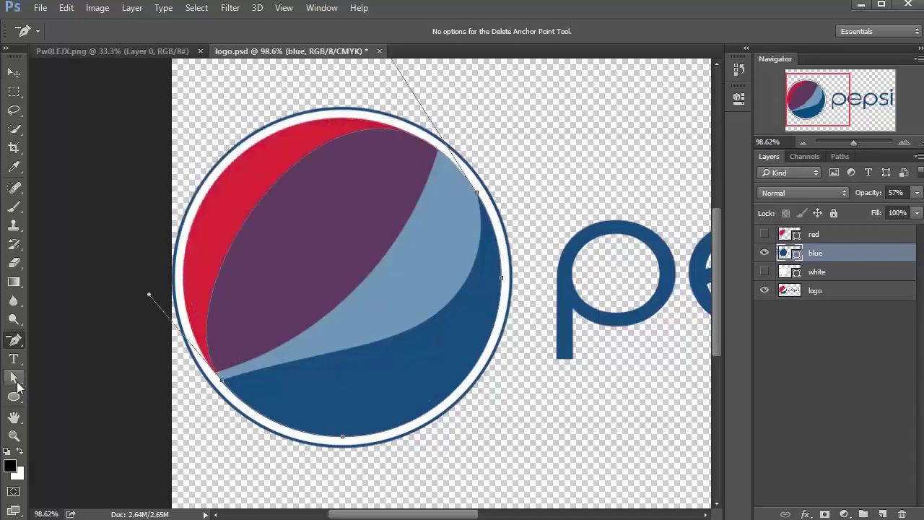
Swing the blue shape's lower-left anchor handle inward so it points up and right along the original wave
left_click(16, 381)
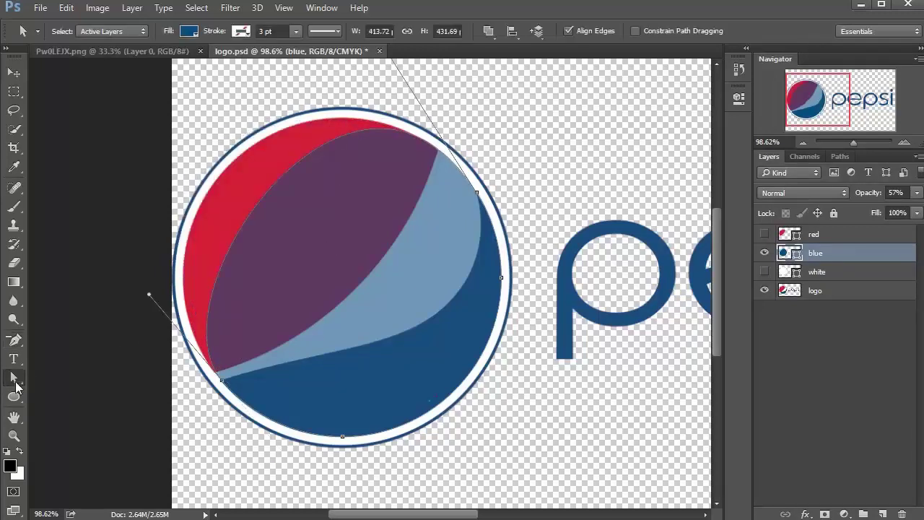
left_click(223, 382)
left_click_drag(156, 296, 331, 338)
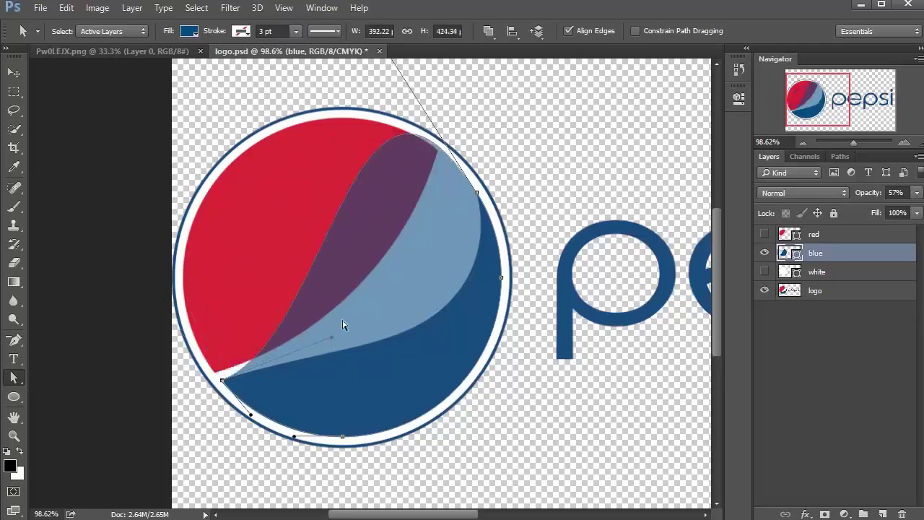
Pull the blue shape's upper-right anchor handle down from above the canvas to bend its upper edge toward the original wave
left_click(476, 195)
scroll(468, 149, "up", 5)
scroll(468, 149, "left", 1)
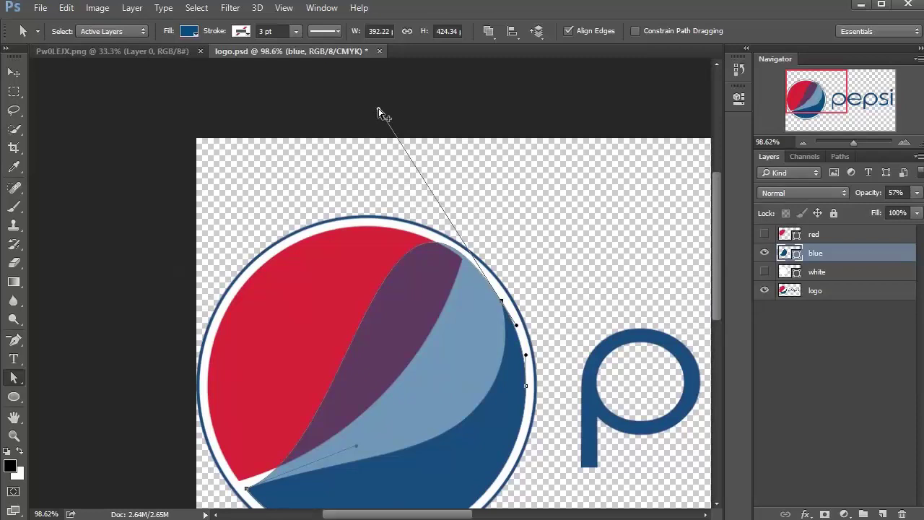
left_click_drag(378, 109, 441, 384)
left_click_drag(477, 429, 501, 452)
Move the upper-right anchor's handle outward and shorten the lower-left one to fit the blue wave's edge, then deselect the path
scroll(501, 455, "down", 3)
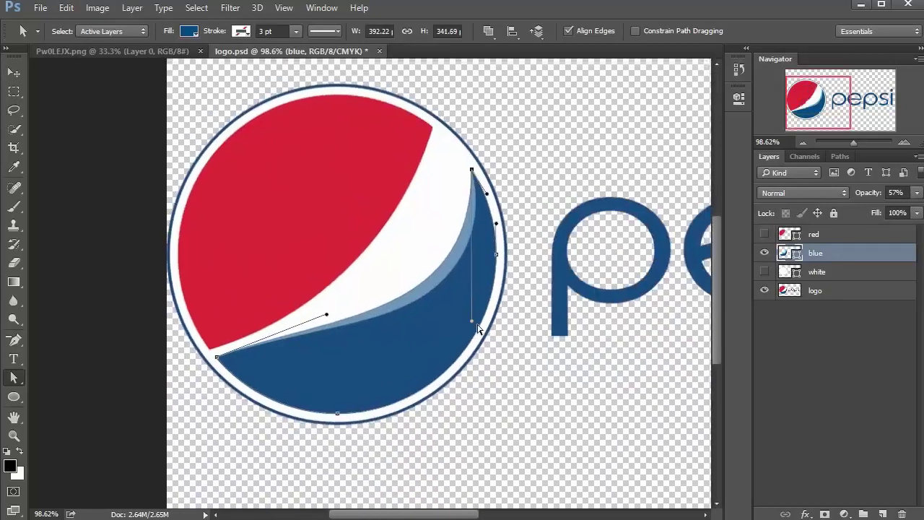
left_click_drag(474, 328, 503, 321)
left_click_drag(326, 315, 291, 330)
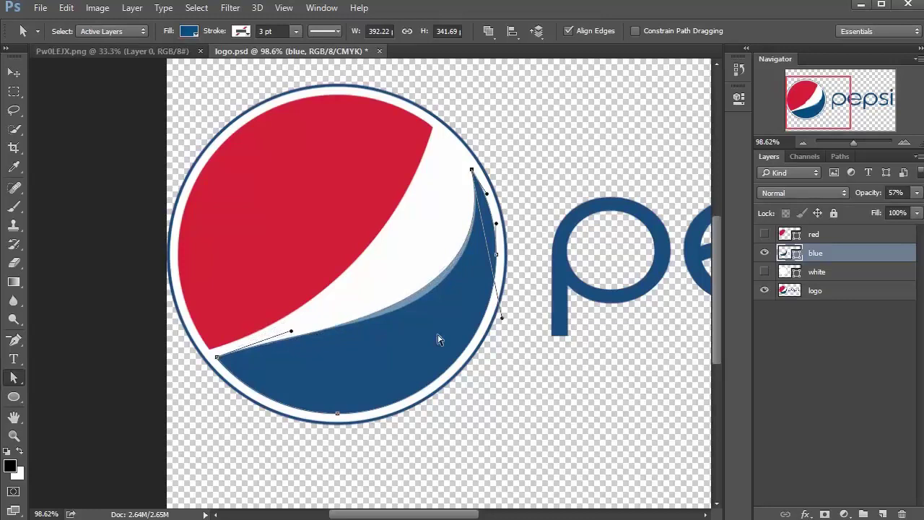
key("Escape")
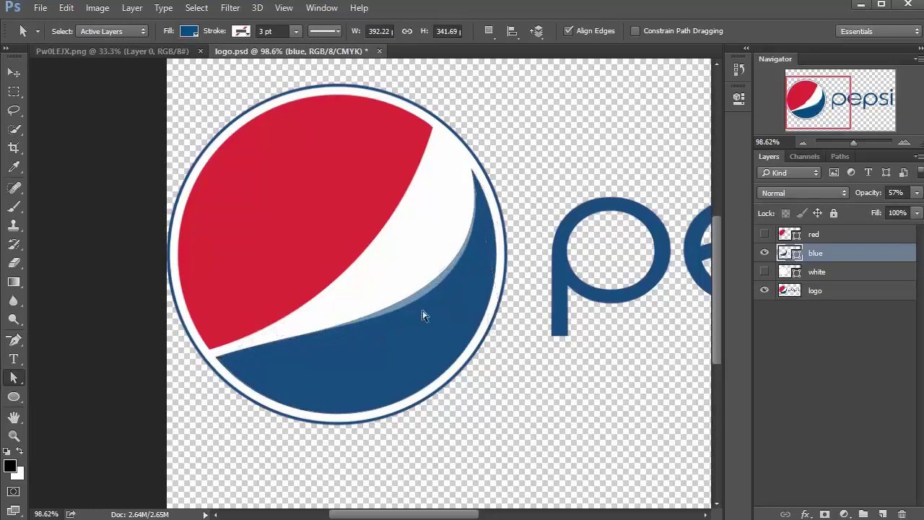
Fine-tune the blue shape's upper-right anchor handle, lengthening it downward until the edge matches the original wave
key("z")
left_click_drag(423, 313, 435, 325)
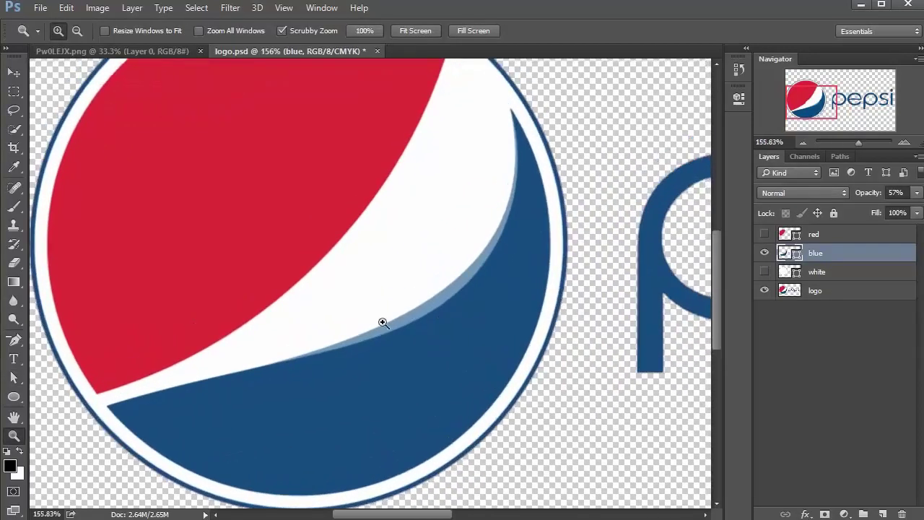
key("a")
left_click_drag(112, 409, 252, 361)
scroll(531, 383, "up", 2)
scroll(530, 382, "right", 2)
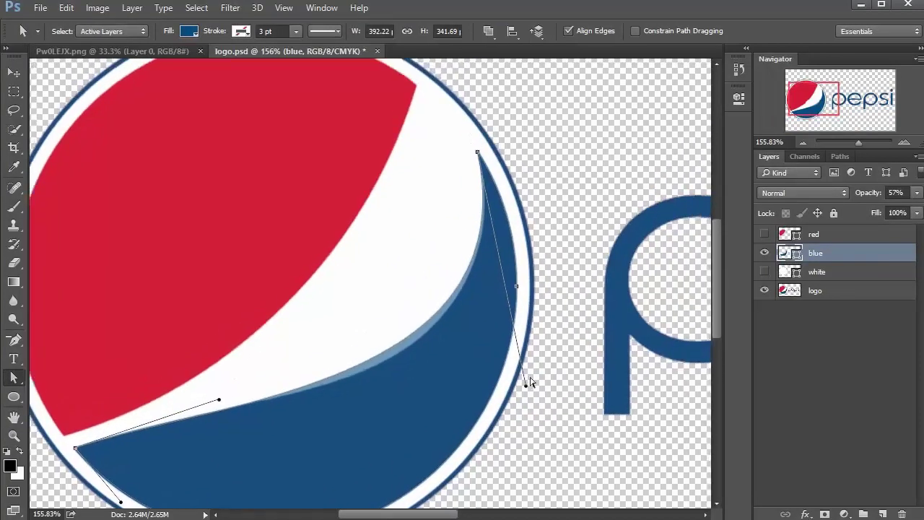
left_click_drag(526, 386, 517, 421)
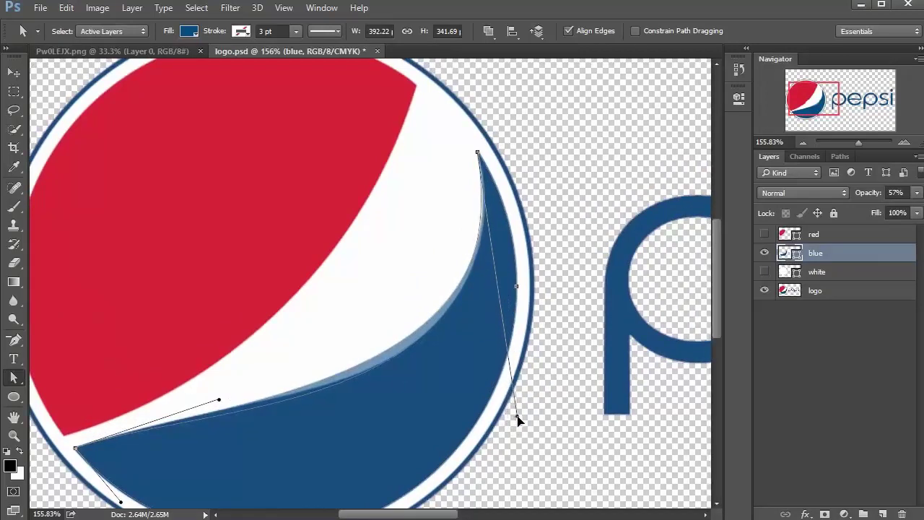
left_click_drag(333, 432, 398, 395)
left_click_drag(286, 364, 308, 347)
key("z")
scroll(434, 190, "right", 3)
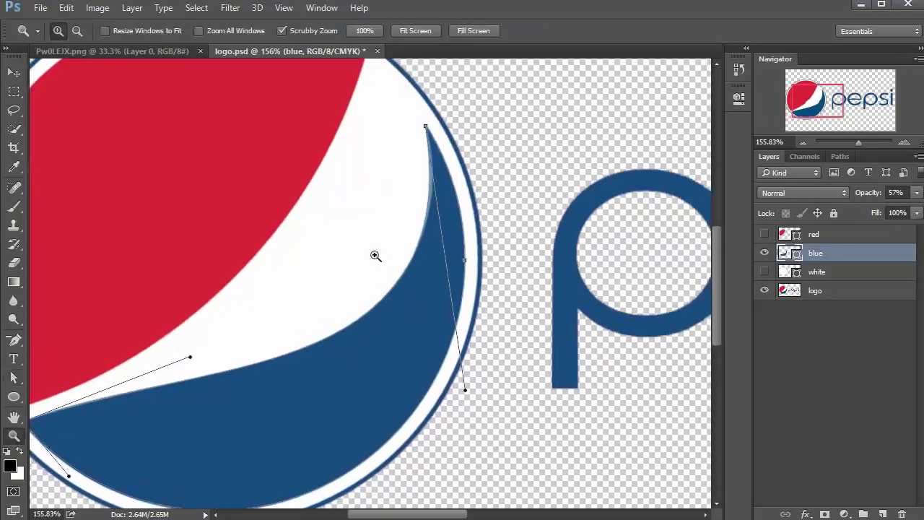
left_click_drag(375, 255, 346, 279)
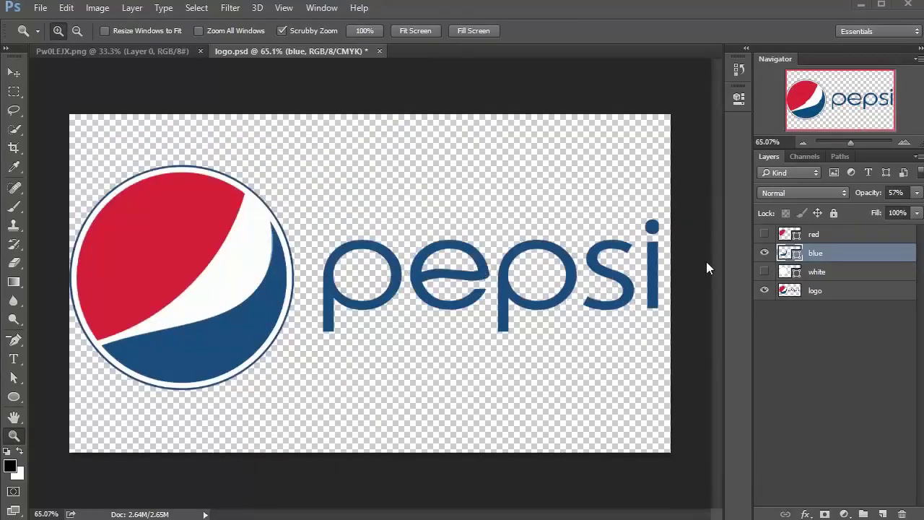
Show the red and white layers and hide the original logo layer
left_click(765, 234)
left_click(764, 272)
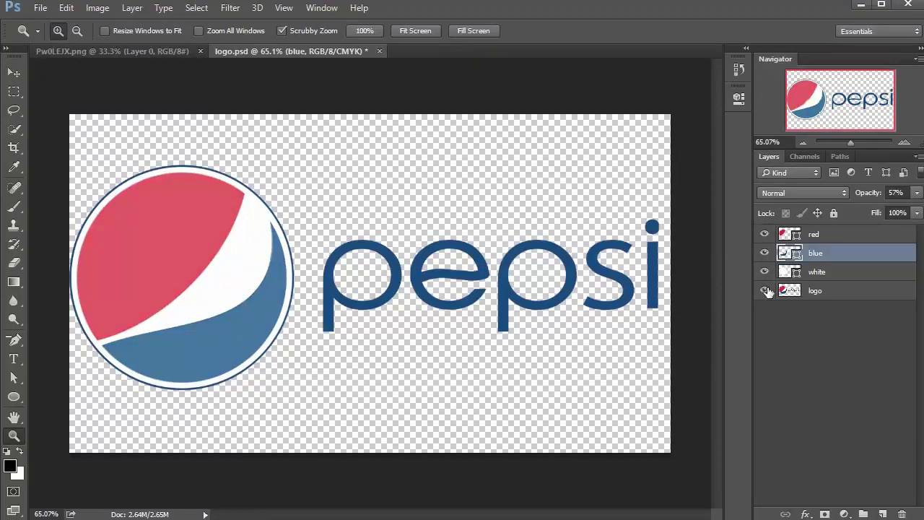
left_click(764, 290)
Raise the opacity of the red, blue and white layers together to 100%
left_click(814, 272)
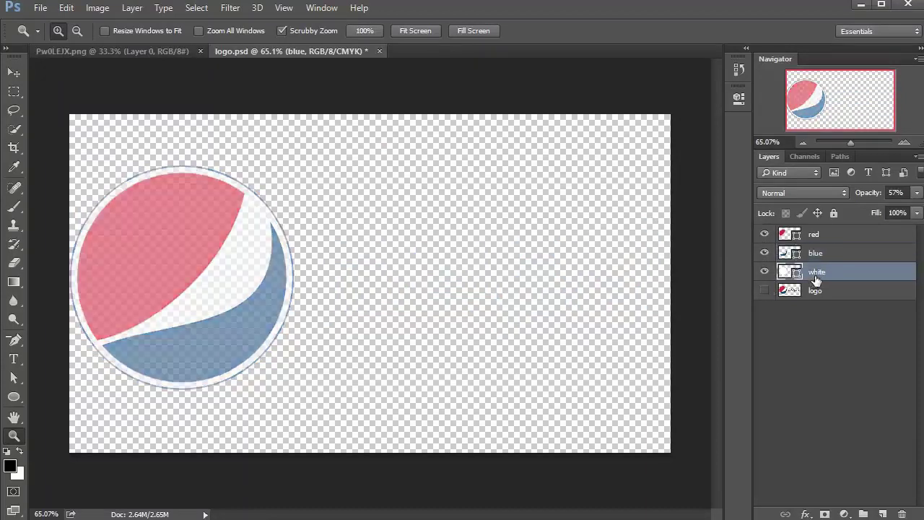
left_click(823, 236, "shift")
left_click(914, 193)
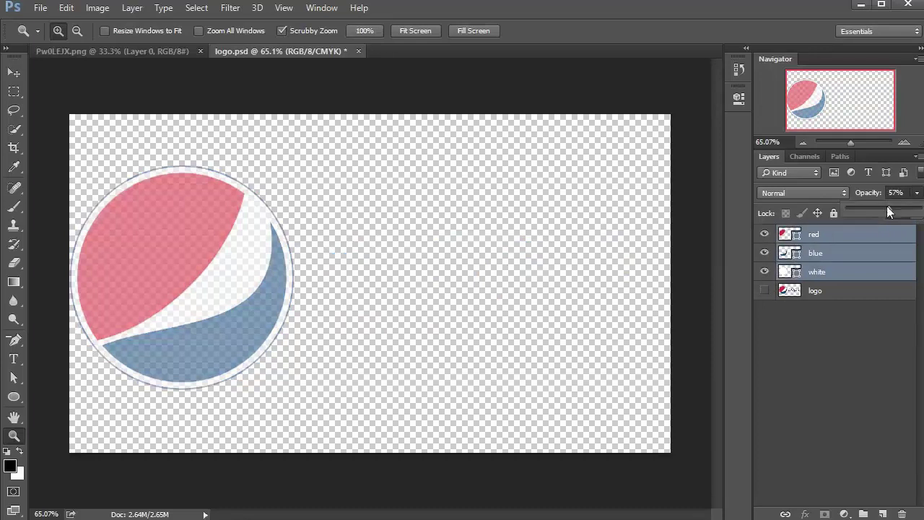
left_click_drag(887, 211, 915, 211)
left_click(817, 238)
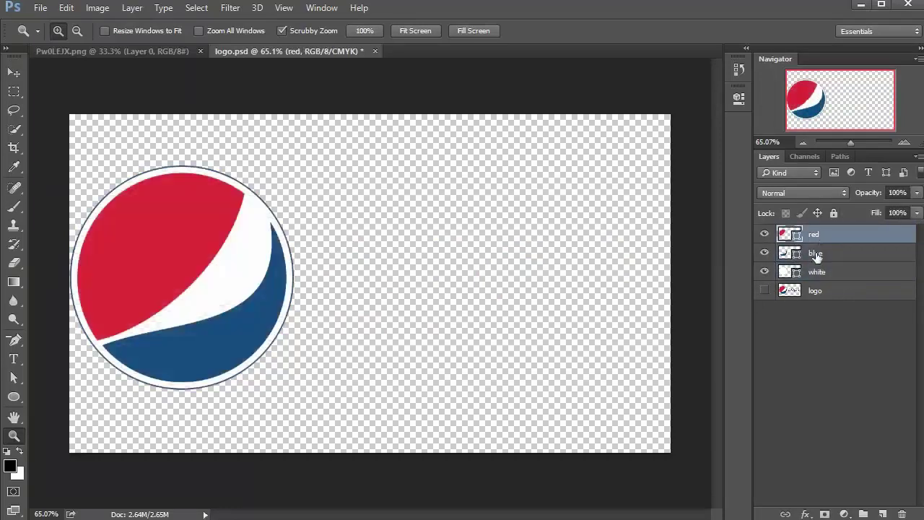
Show the logo layer and move it horizontally until its emblem sits beside the recreated one for comparison
left_click(765, 290)
left_click(829, 292)
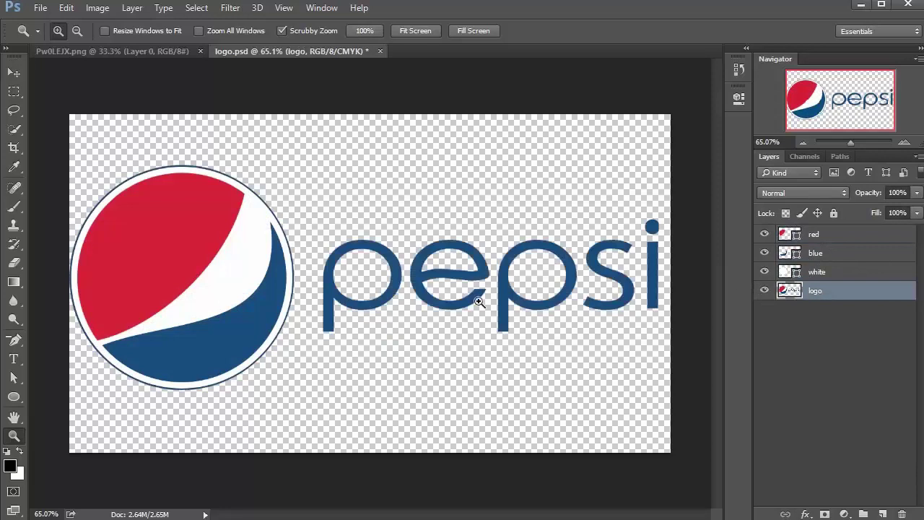
key("v")
left_click_drag(344, 300, 591, 300)
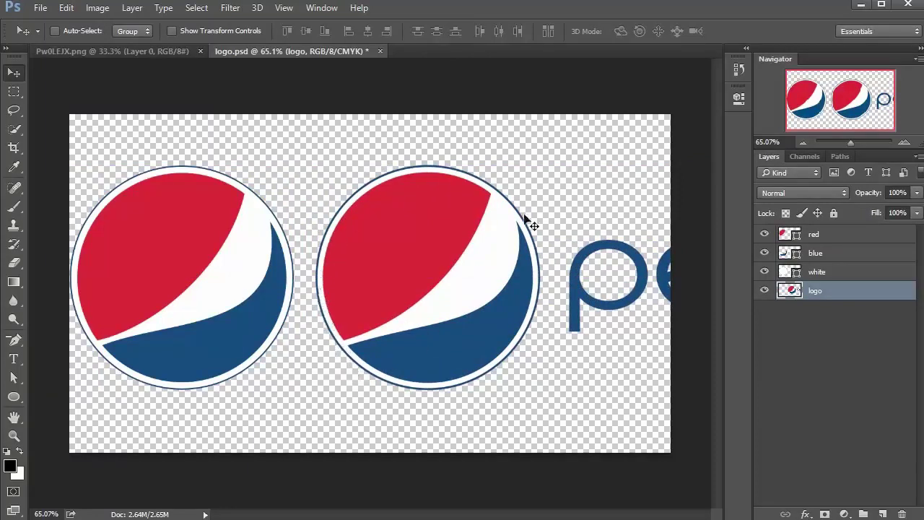
Set the white circle's stroke width to 4 pt
left_click(858, 275)
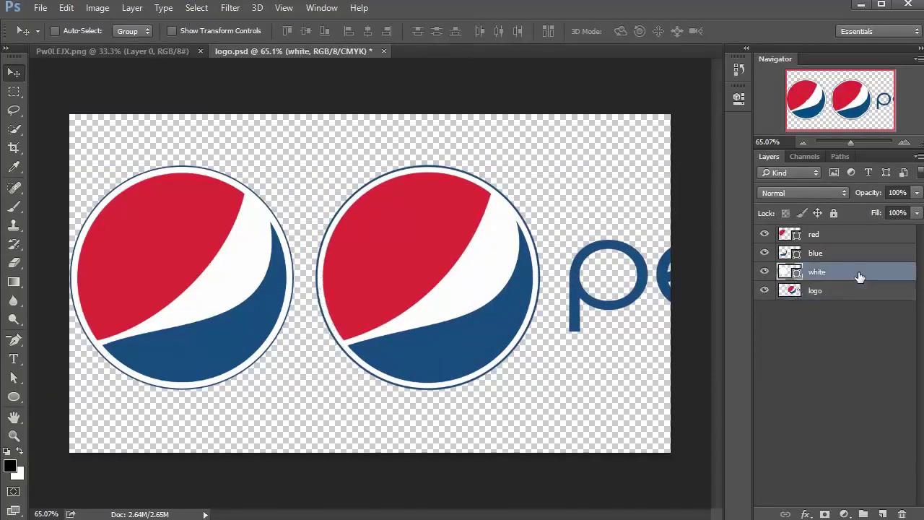
left_click(764, 272)
left_click(764, 271)
left_click(13, 396)
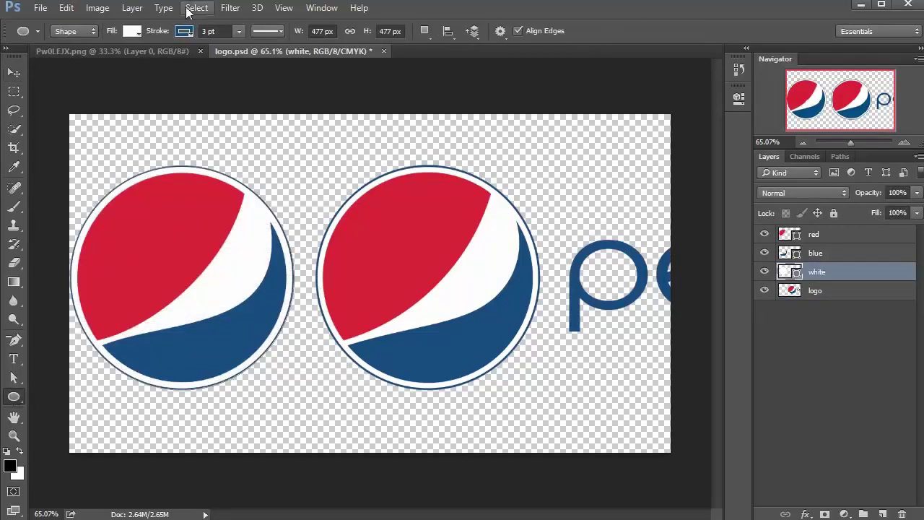
left_click(238, 31)
left_click_drag(239, 47, 241, 49)
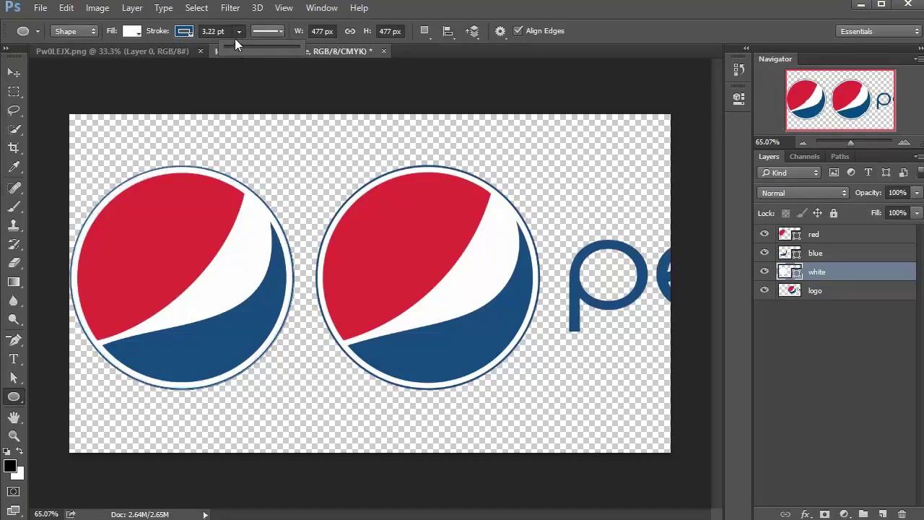
left_click(230, 31)
type("4")
key("Return")
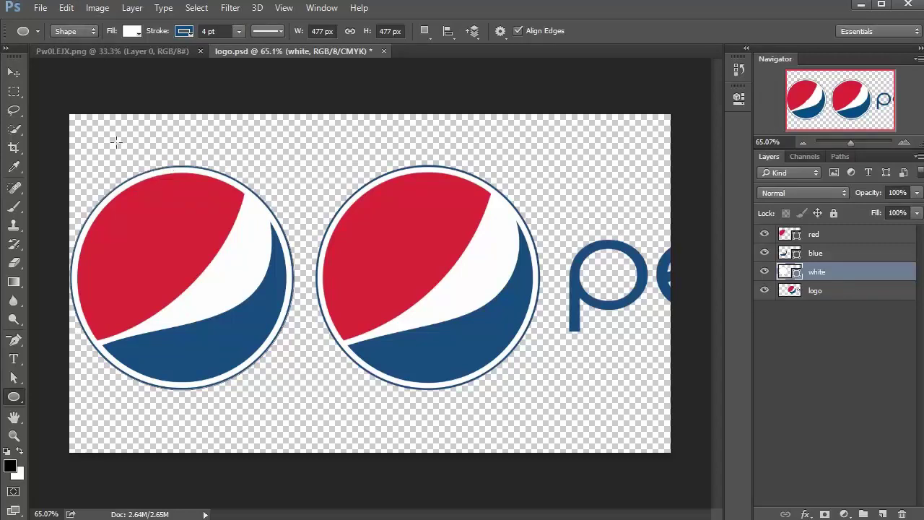
Create a new layer group named "circle"
left_click(22, 80)
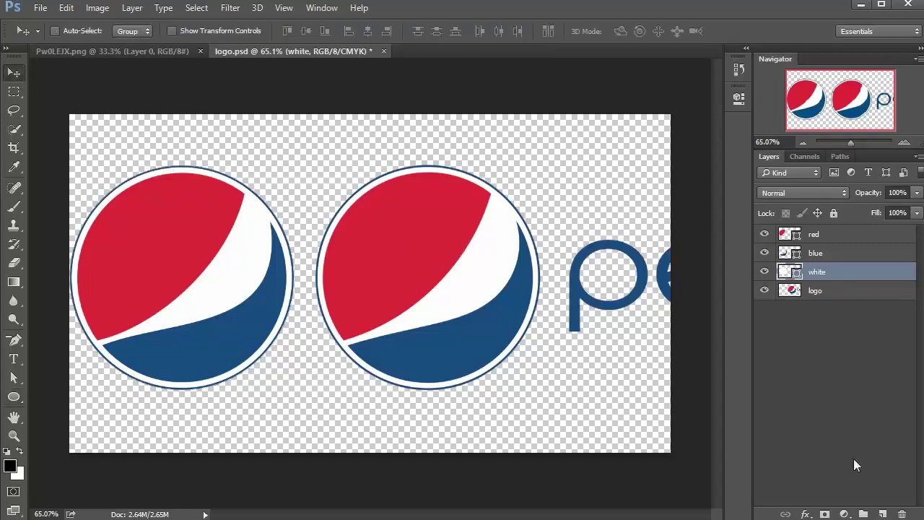
left_click(864, 514)
double_click(822, 271)
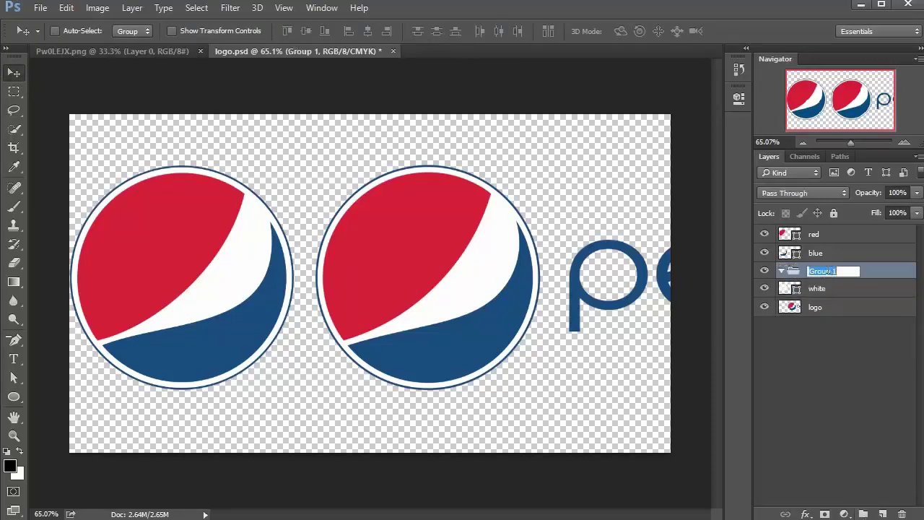
type("circle")
key("Return")
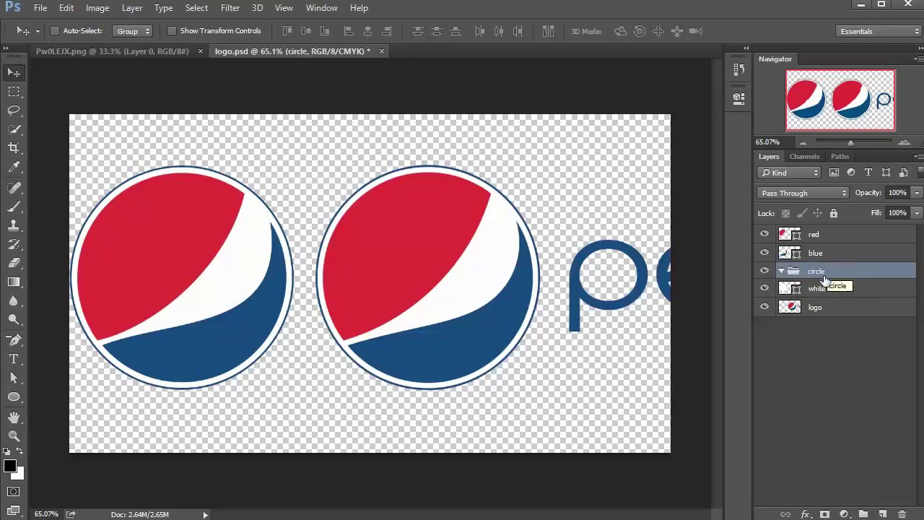
Move the red, blue and white layers into the circle group and collapse the group
left_click(827, 292)
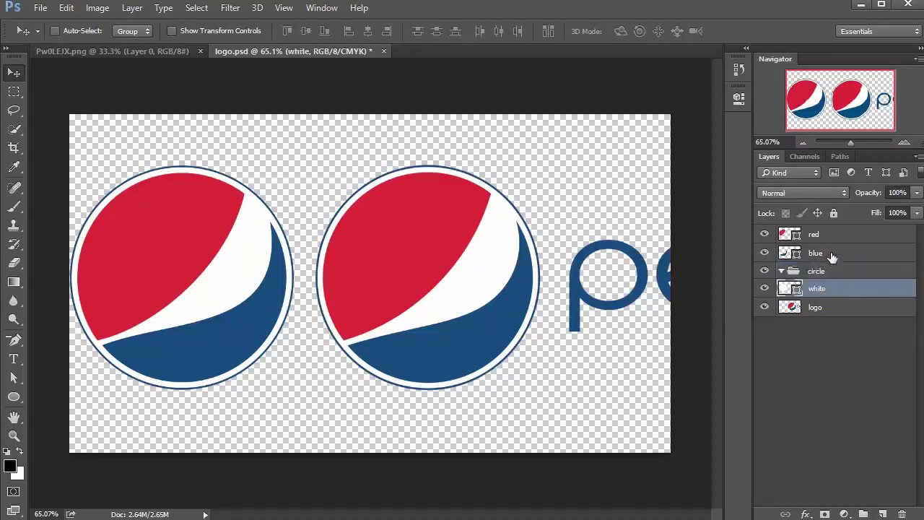
left_click(830, 254, "ctrl")
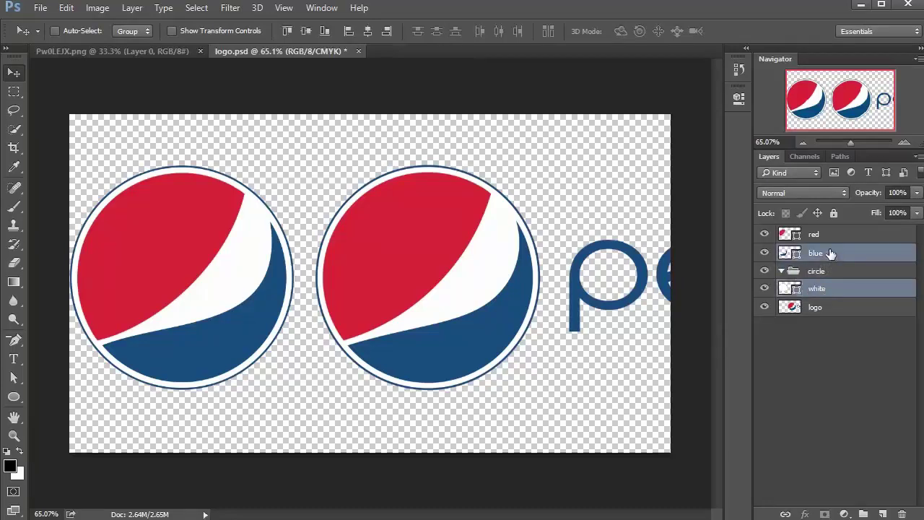
left_click(820, 236, "ctrl")
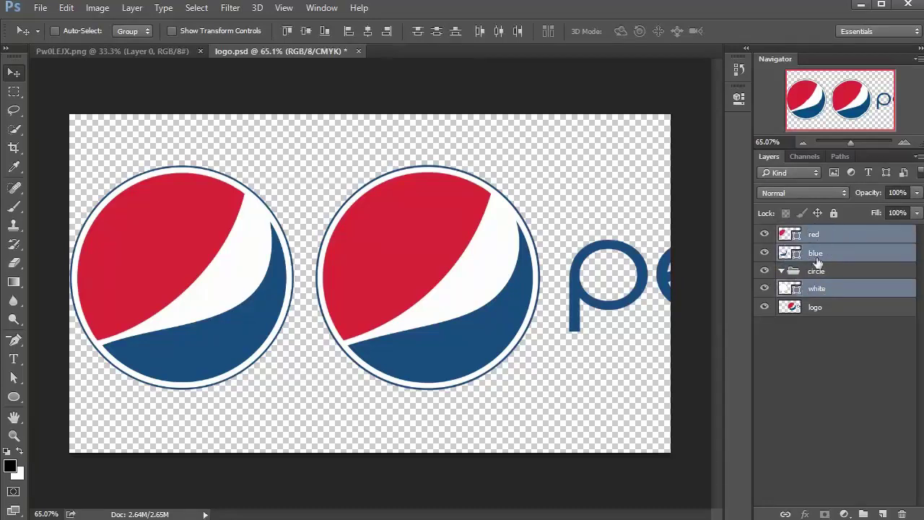
left_click_drag(833, 245, 831, 272)
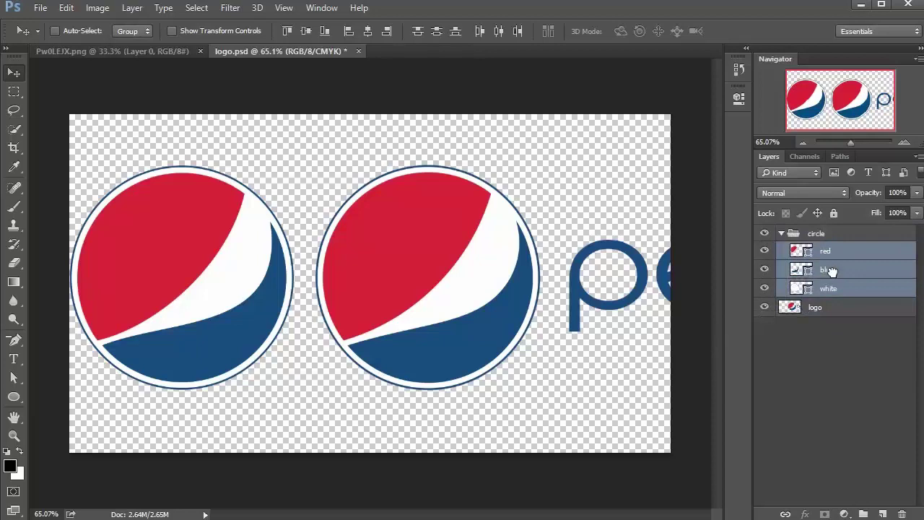
left_click(780, 234)
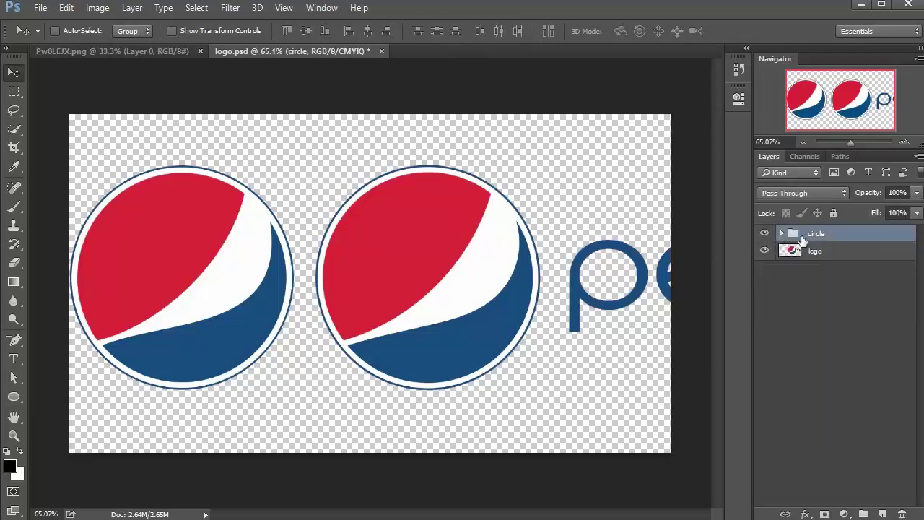
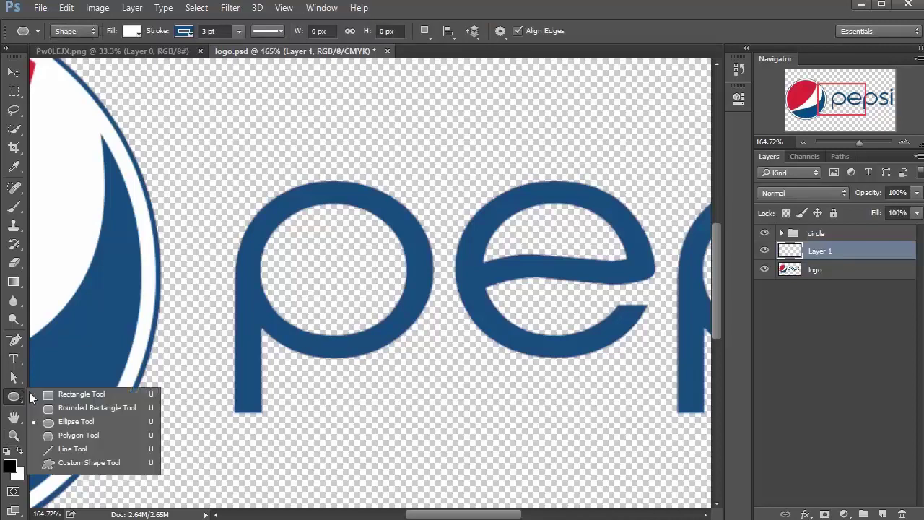
Set up the Rectangle tool with no stroke and a fill colour sampled from the blue lettering
left_click(63, 397)
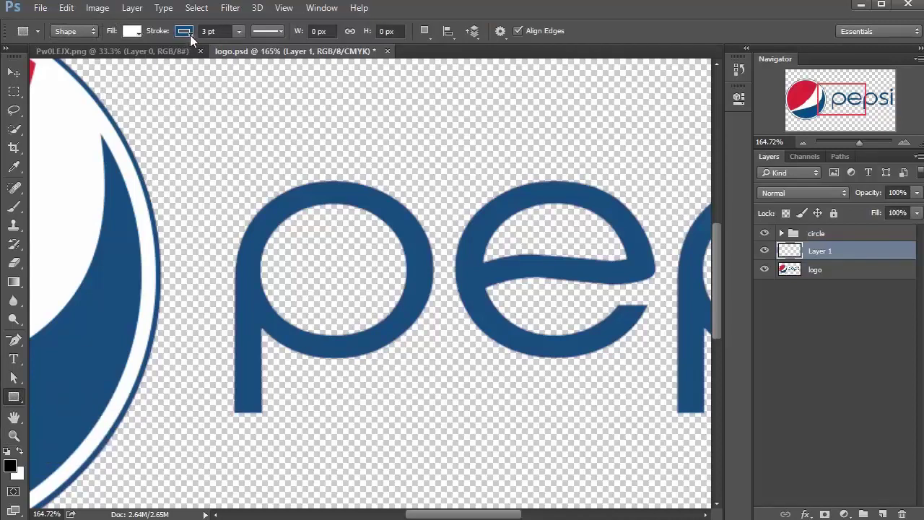
left_click(184, 31)
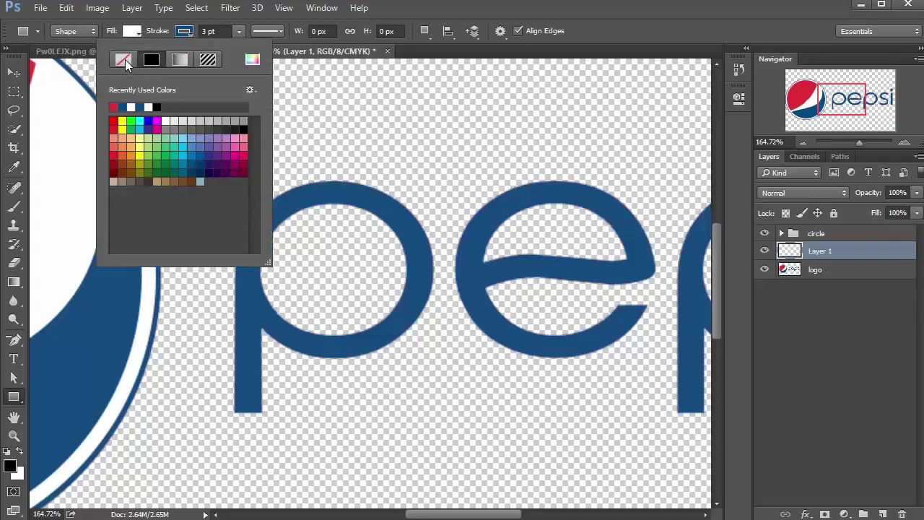
left_click(124, 61)
left_click(133, 31)
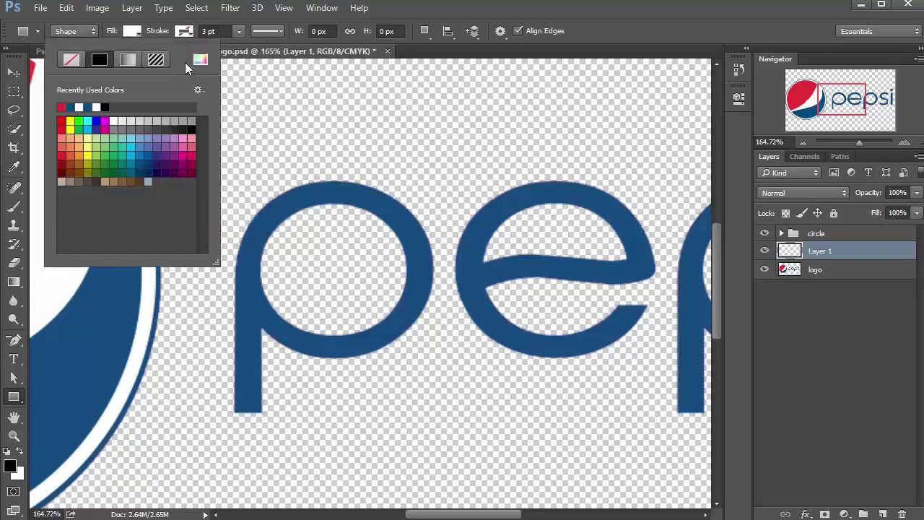
left_click(207, 64)
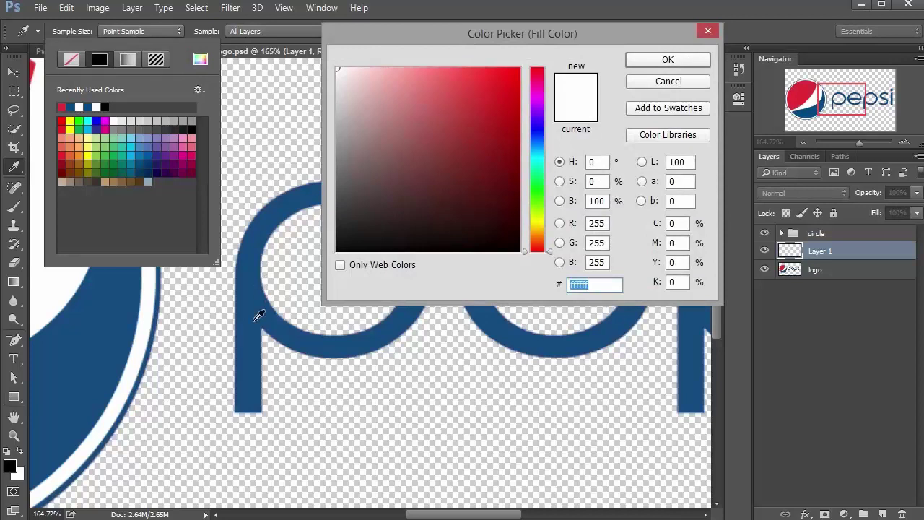
left_click(256, 319)
left_click(649, 60)
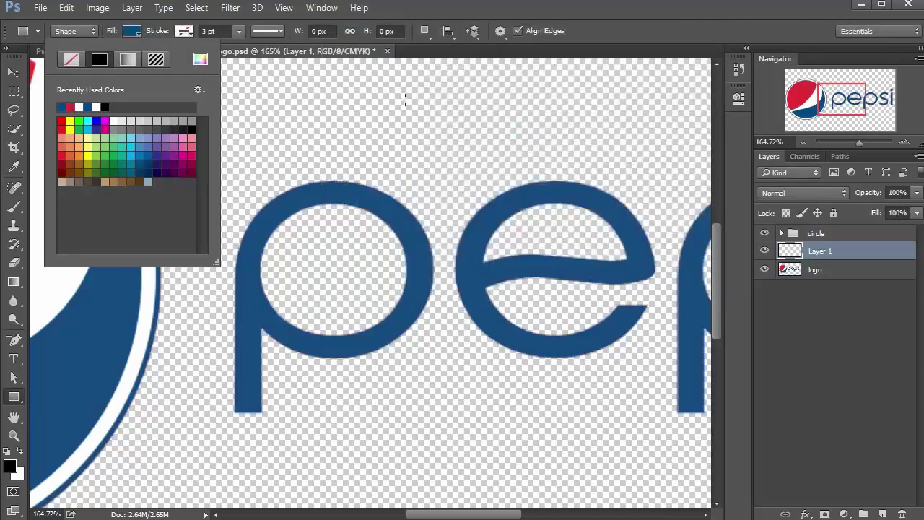
key("Return")
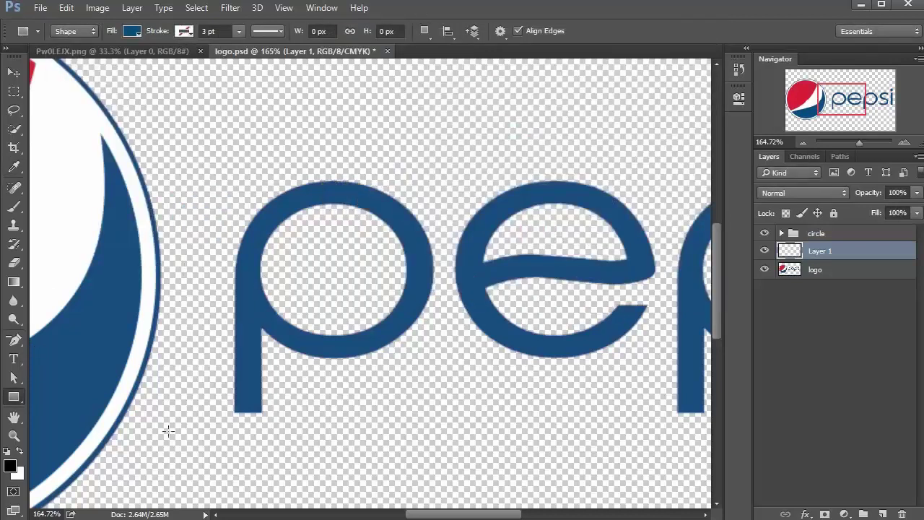
Draw a rectangle about 22 × 117 px over the first p's stem and fill it with the recently used red
left_click_drag(235, 413, 260, 275)
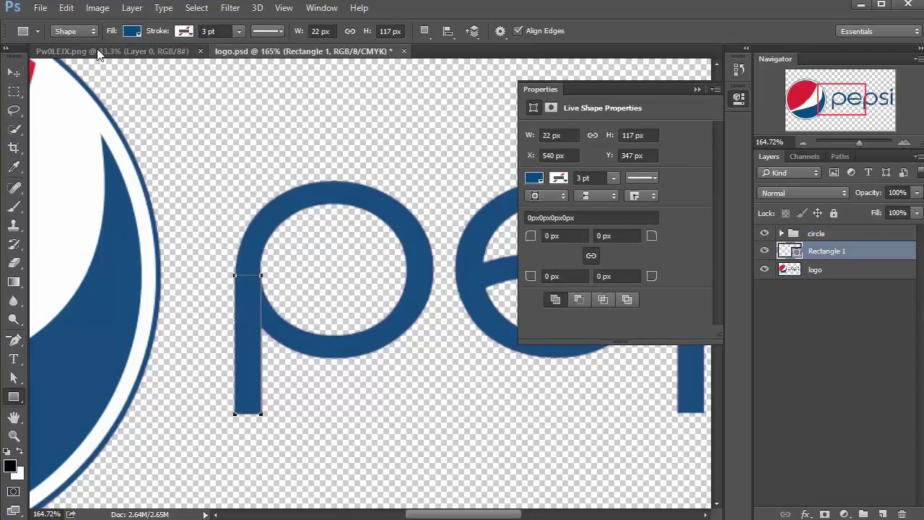
left_click(128, 32)
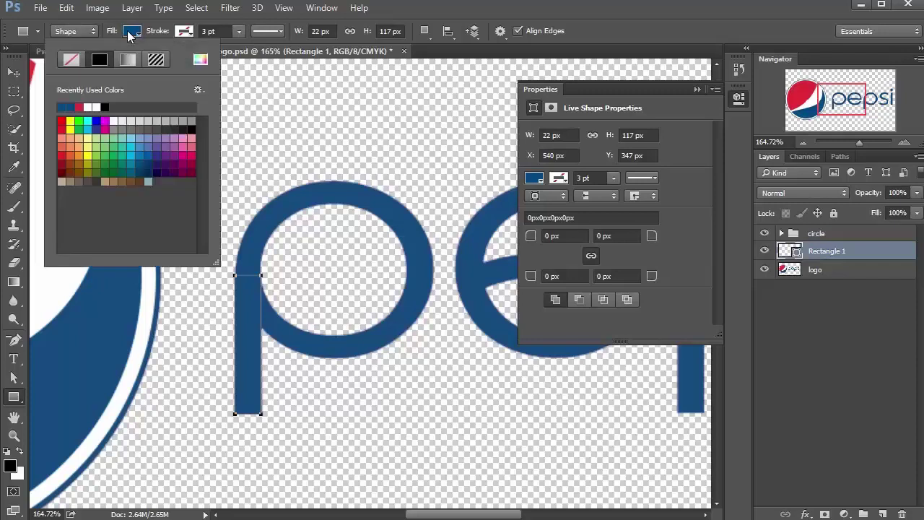
left_click(82, 106)
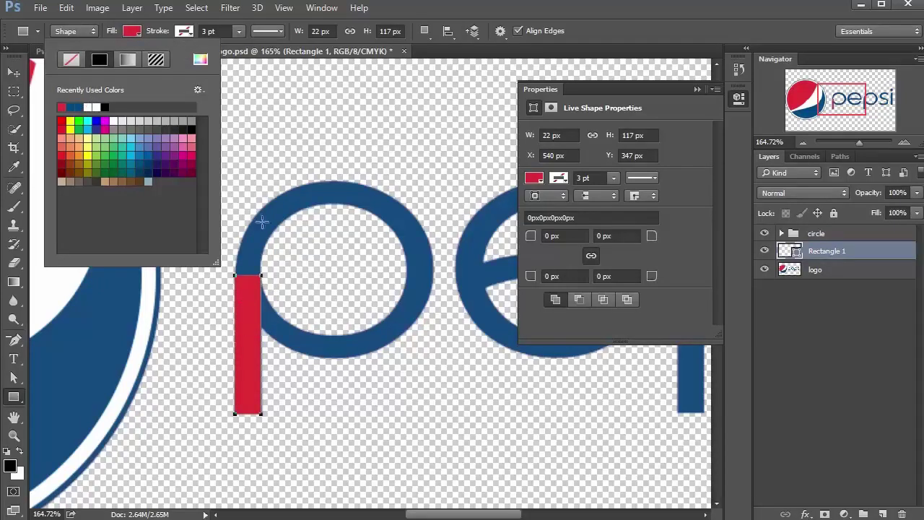
key("Return")
Nudge the red rectangle slightly to align it with the first p's stem
left_click(13, 72)
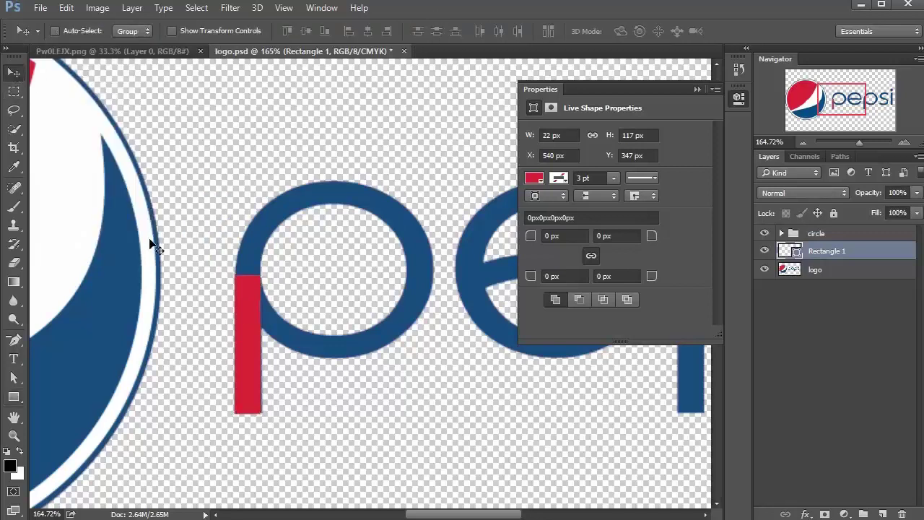
mouse_move(233, 341)
left_mouse_down()
mouse_move(238, 325)
mouse_move(237, 342)
left_mouse_up()
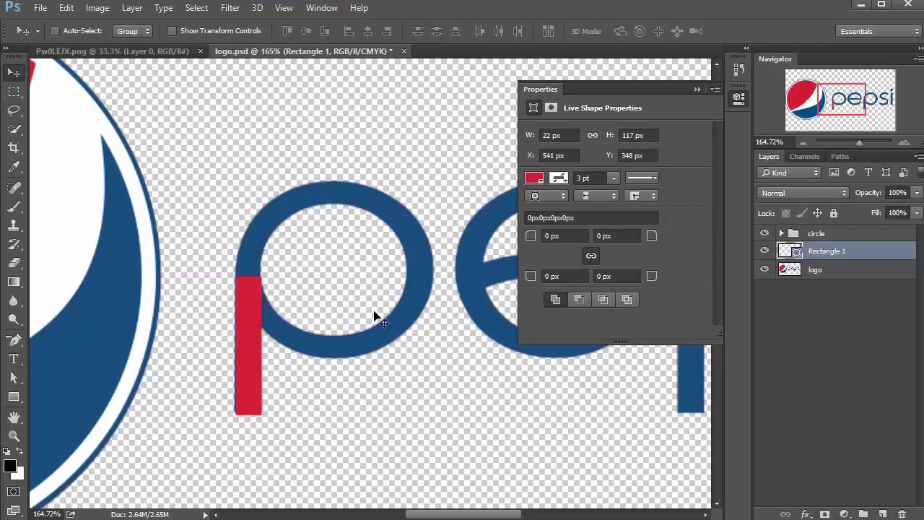
key("Right")
Draw a red ellipse about 150 × 138 px and move it over the first p's bowl
left_click(13, 396)
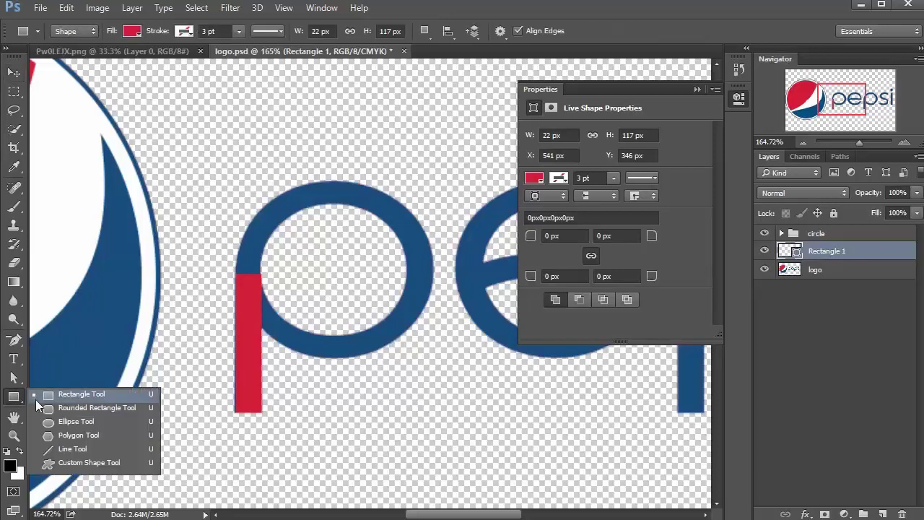
left_click(80, 421)
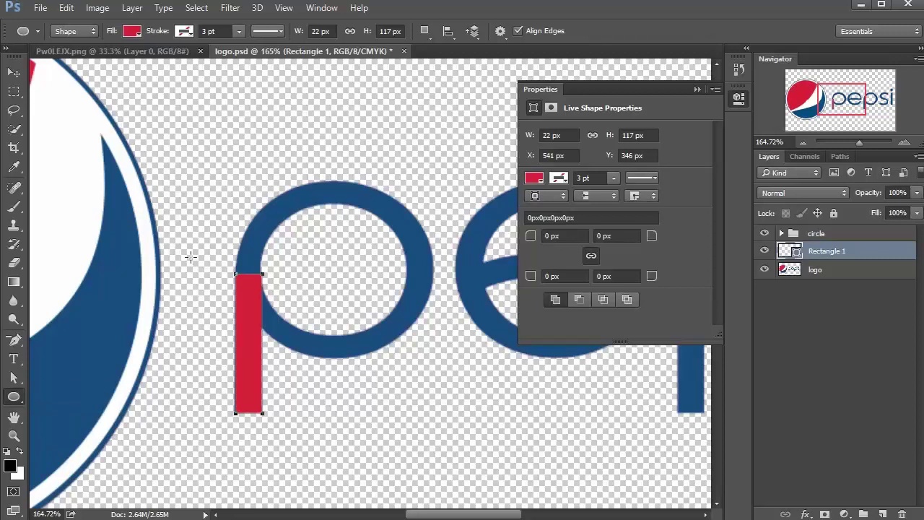
left_click_drag(239, 157, 418, 322)
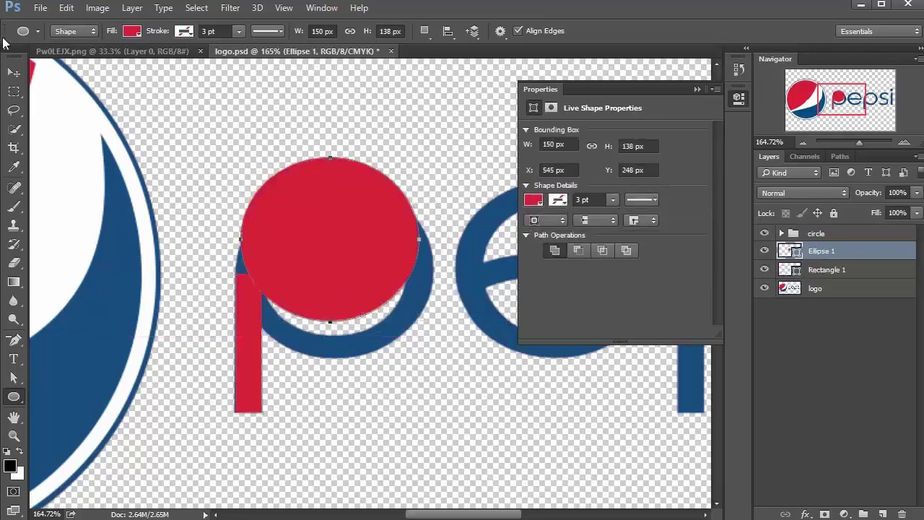
left_click(13, 72)
left_click_drag(289, 209, 298, 231)
Stretch the red ellipse to about 168 × 151 px to cover the bowl's outer outline, and check it against the original
key("ctrl+t")
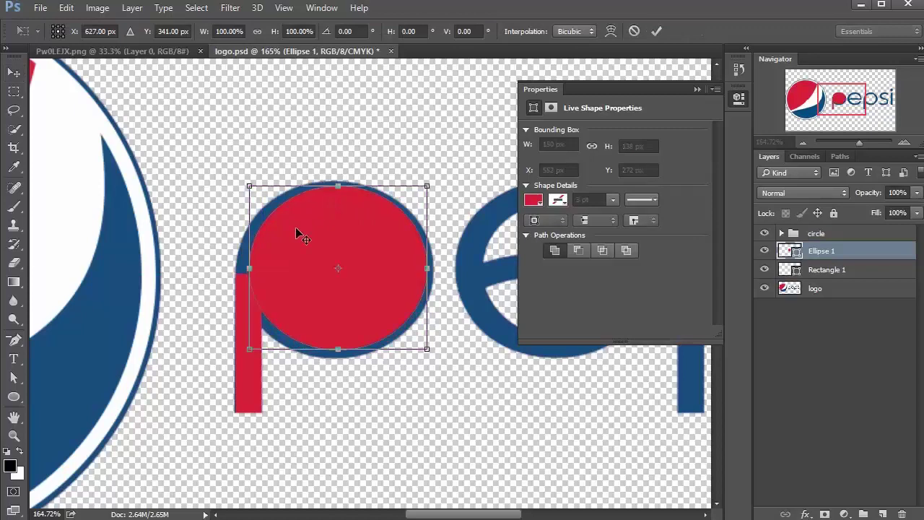
left_click_drag(250, 269, 237, 270)
left_click_drag(423, 266, 435, 266)
left_click_drag(337, 186, 337, 181)
left_click_drag(336, 350, 337, 355)
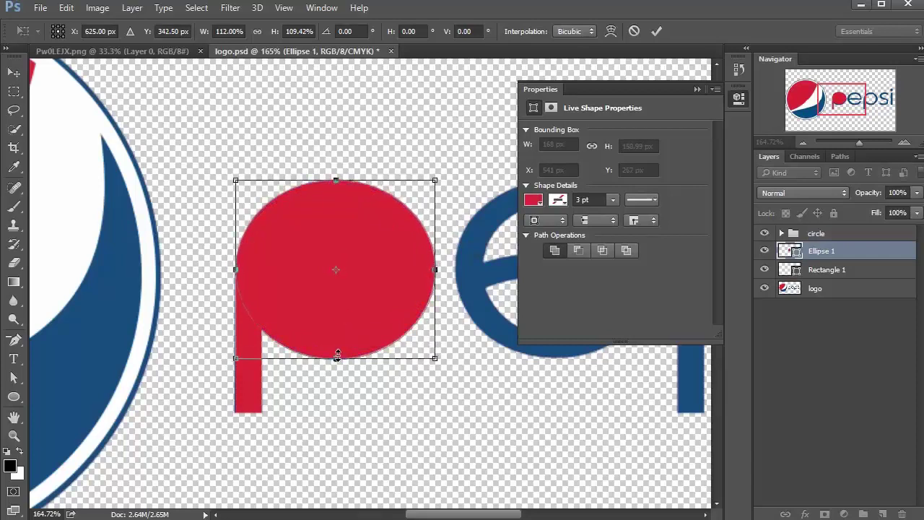
key("Return")
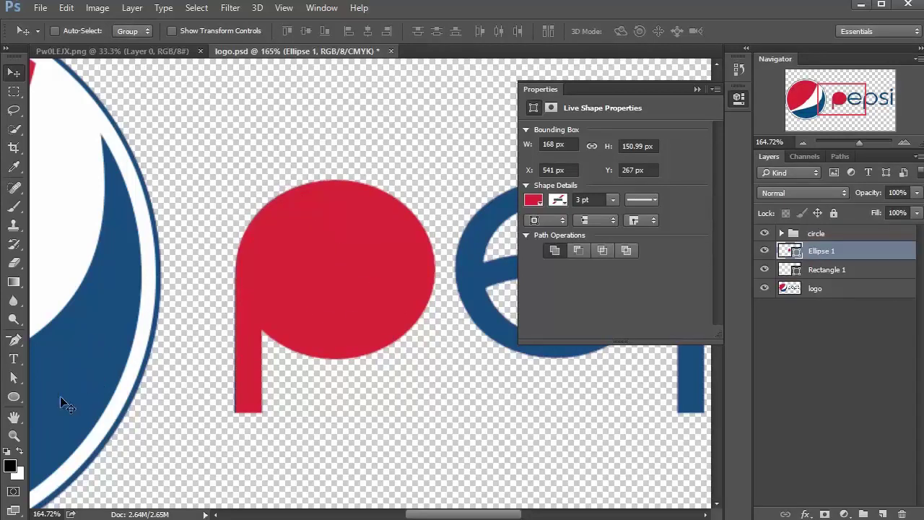
left_click(764, 250)
left_click(764, 251)
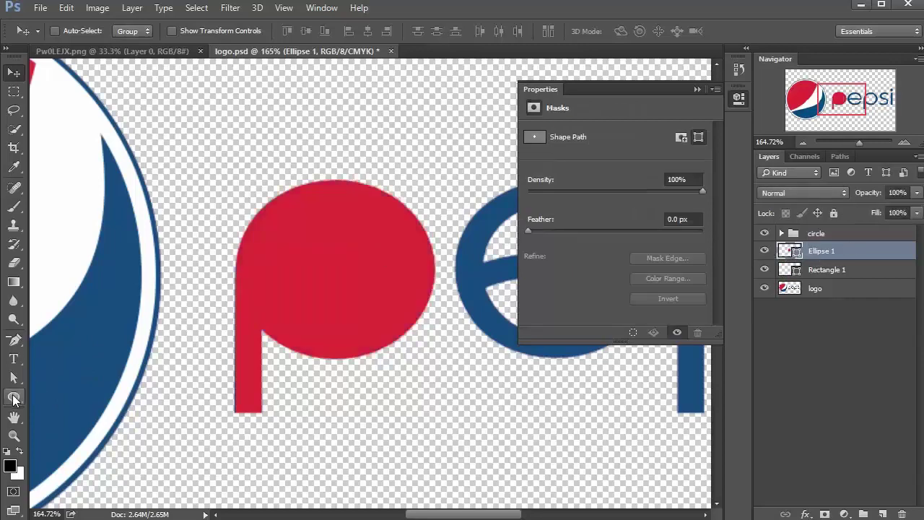
Subtract a circle about 90 × 90 px from the inside of the red ellipse using Subtract Front Shape
left_click(14, 397)
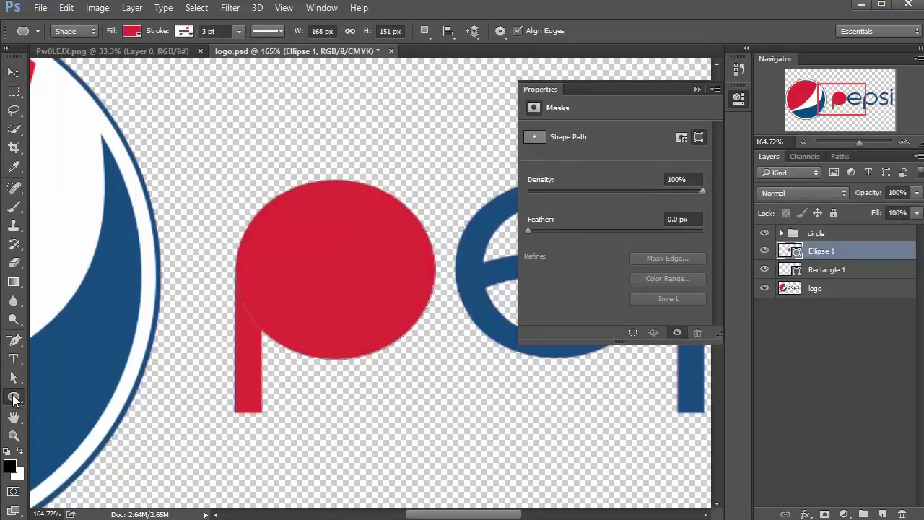
left_click(426, 32)
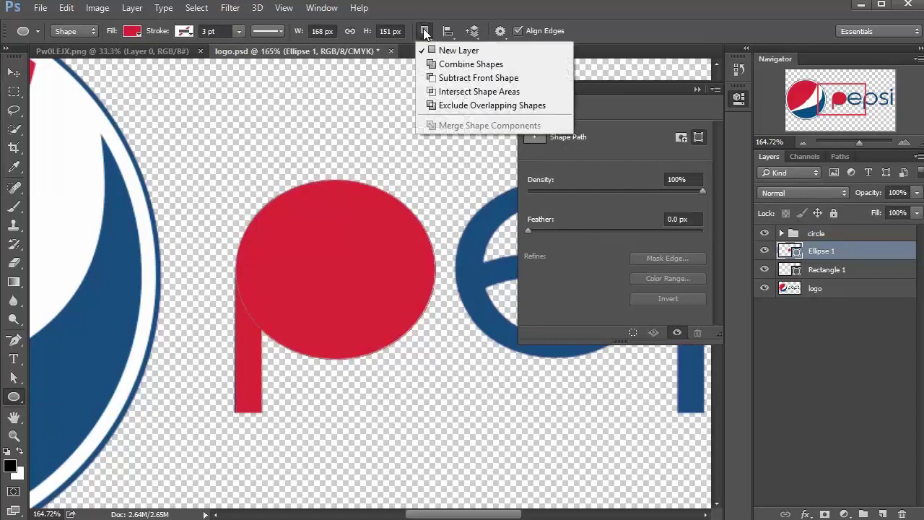
left_click(448, 78)
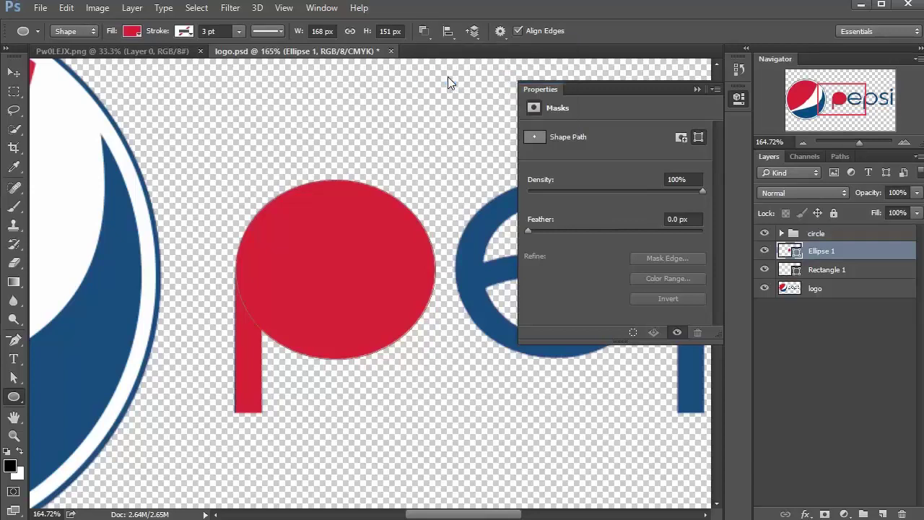
left_click_drag(279, 230, 387, 336)
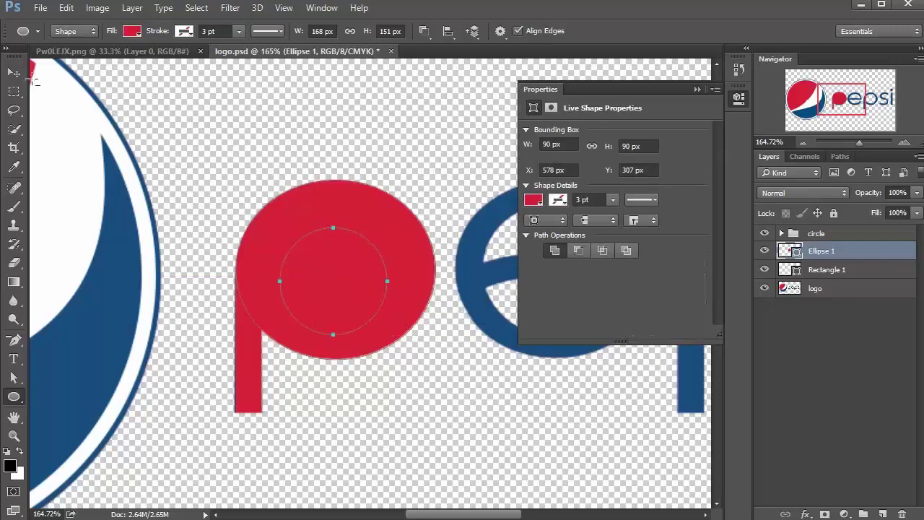
left_click(424, 31)
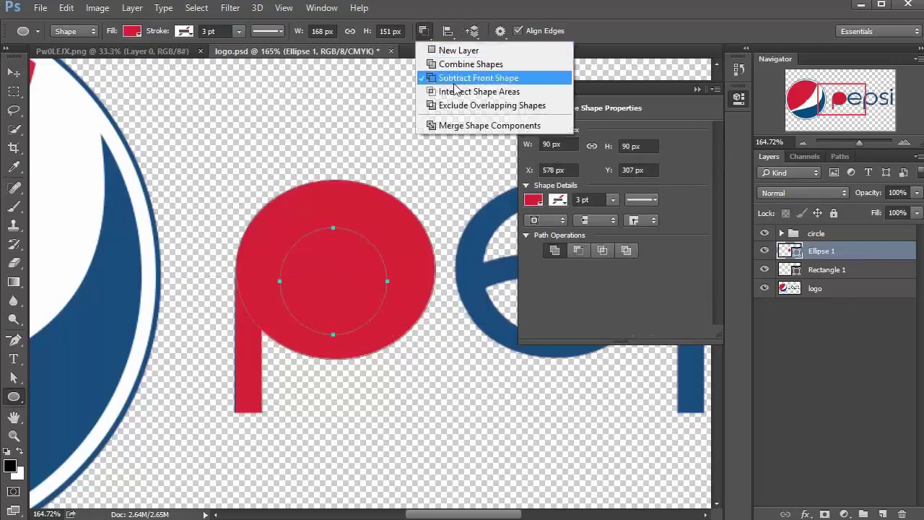
left_click(454, 83)
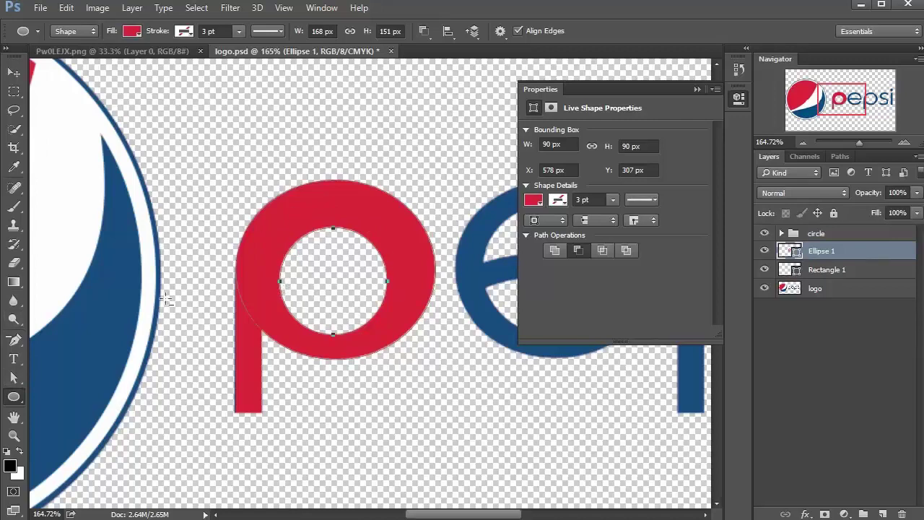
Move the subtracted circle slightly up and to the right inside the red ellipse with the Path Selection tool
left_click(13, 377)
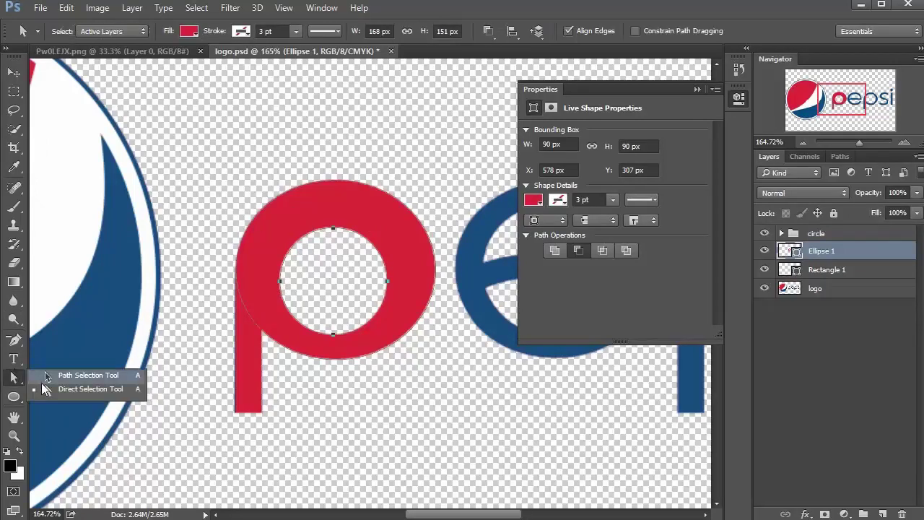
left_click(63, 381)
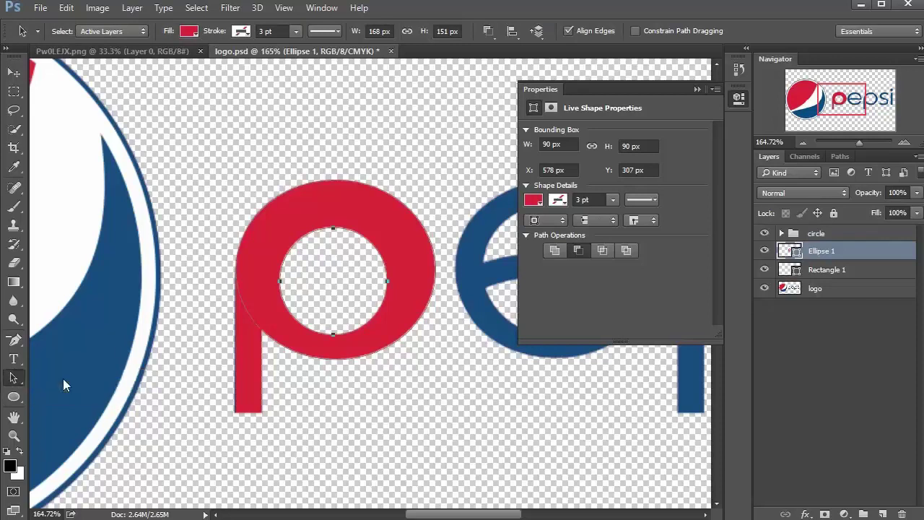
mouse_move(330, 228)
left_mouse_down()
mouse_move(335, 210)
mouse_move(312, 215)
mouse_move(323, 219)
left_mouse_up()
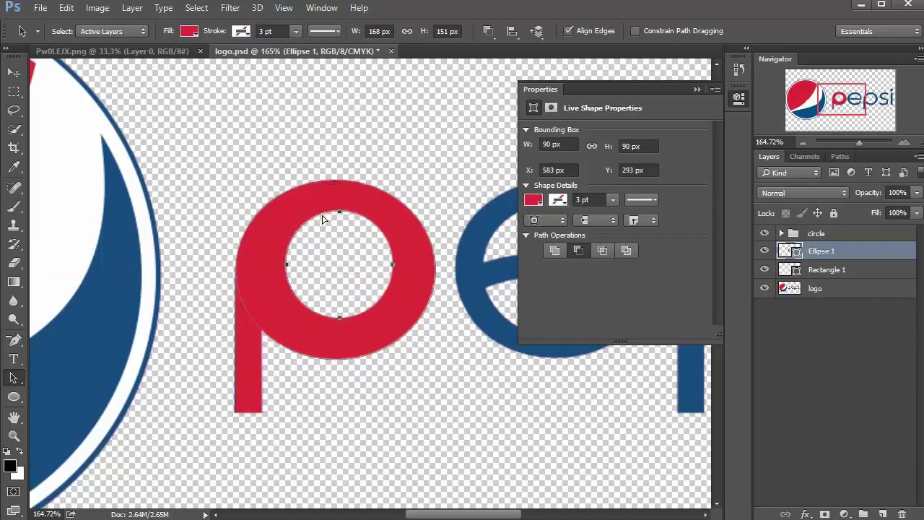
Stretch the subtracted circle to about 123 × 112 px so it matches the first p's inner opening
key("ctrl+t")
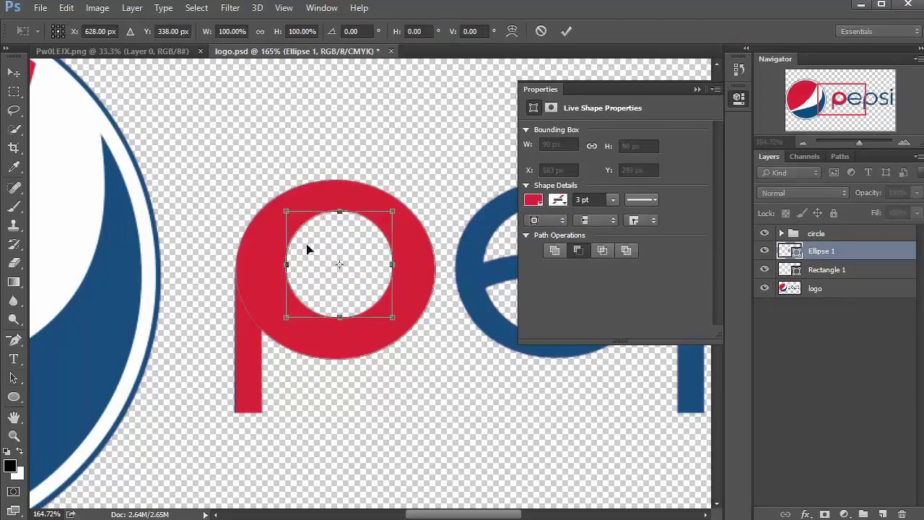
left_click_drag(287, 265, 255, 265)
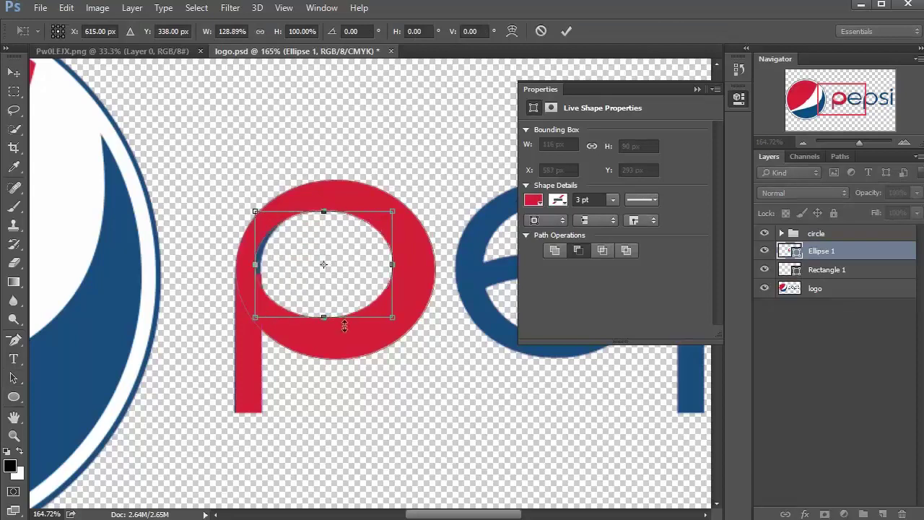
left_click_drag(327, 325, 326, 336)
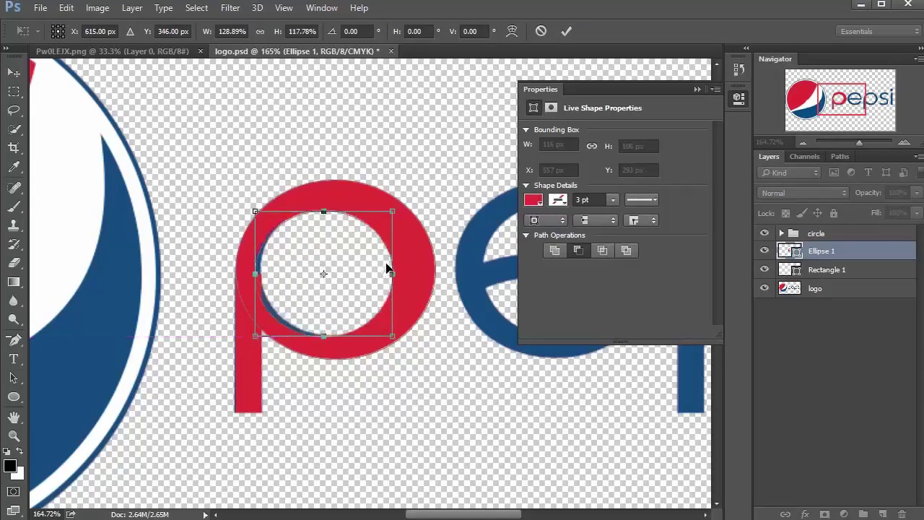
left_click_drag(408, 270, 417, 269)
left_click_drag(336, 211, 336, 205)
left_click_drag(416, 269, 407, 269)
left_click_drag(332, 209, 331, 205)
left_click_drag(260, 269, 262, 270)
mouse_move(332, 332)
left_mouse_down()
mouse_move(332, 323)
mouse_move(332, 333)
left_mouse_up()
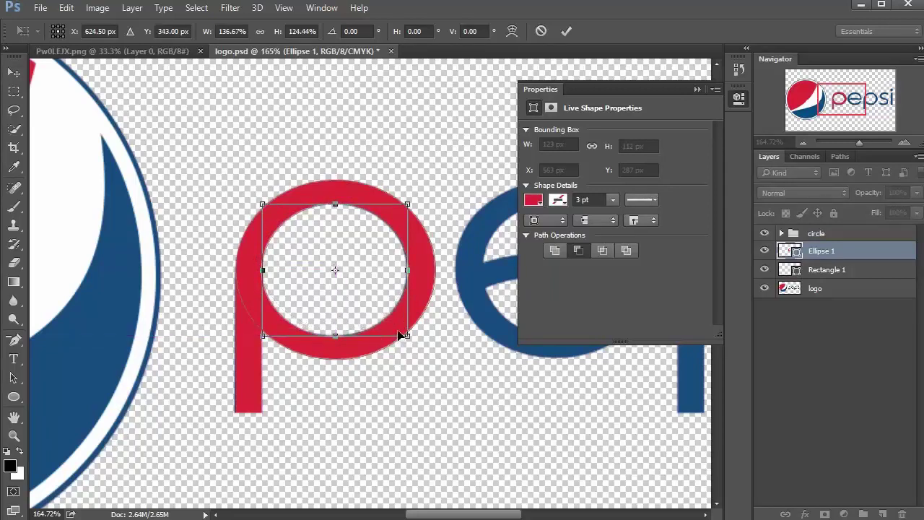
key("Return")
left_click(429, 368)
Compare the red ring with the original by toggling its visibility, and place a duplicate of it over the letter e
key("z")
left_click_drag(336, 287, 391, 330)
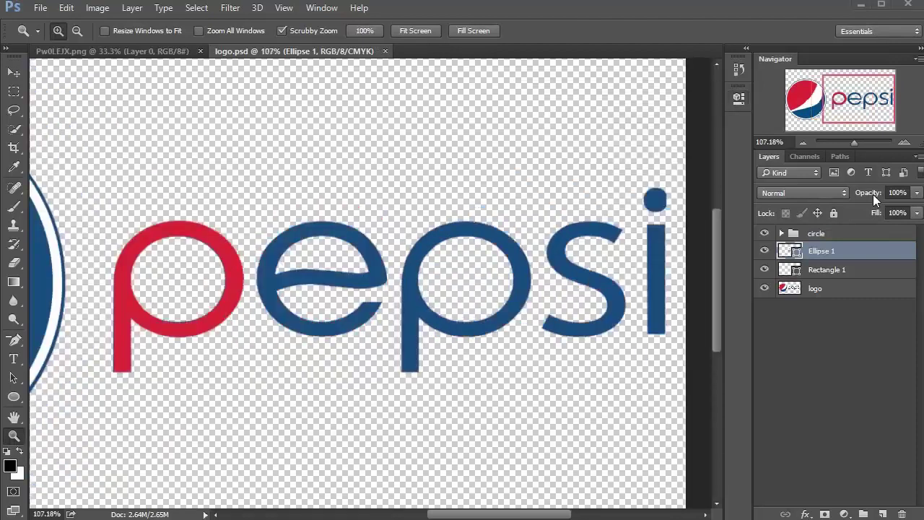
left_click(764, 250)
left_click(764, 251)
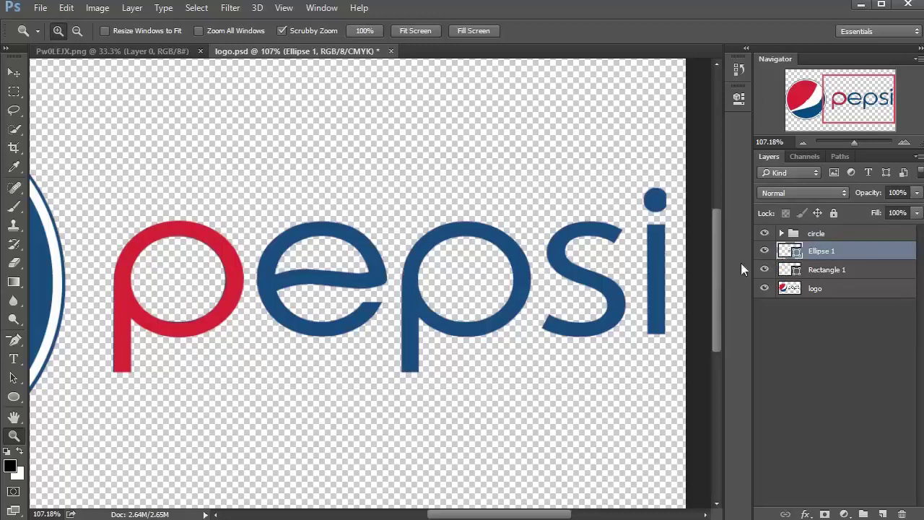
left_click(765, 252)
left_click(765, 251)
key("v")
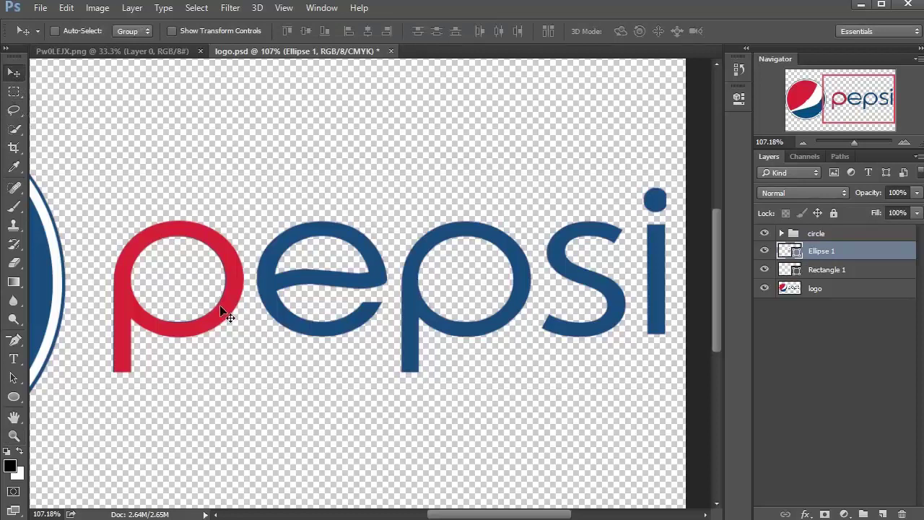
left_click_drag(221, 316, 359, 342)
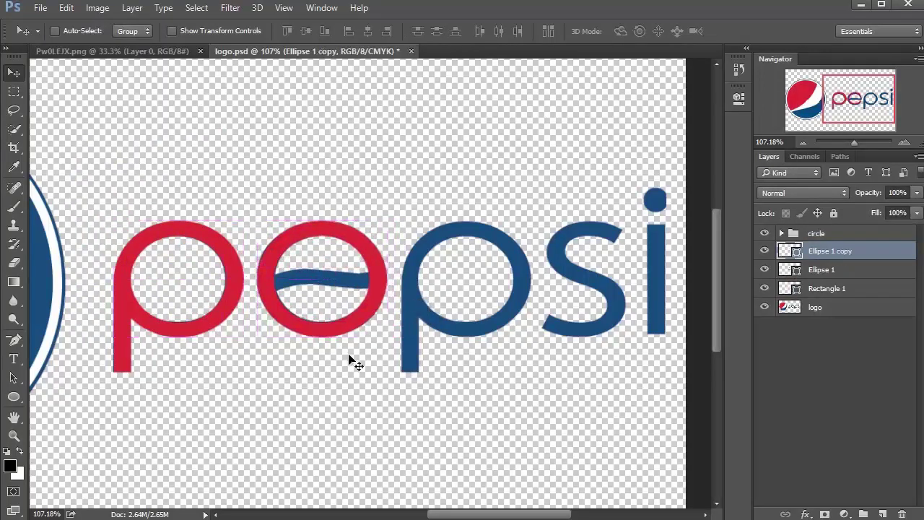
Draw a red rectangle about 23 × 142 px over the stem of the letter i
key("z")
left_click(654, 274)
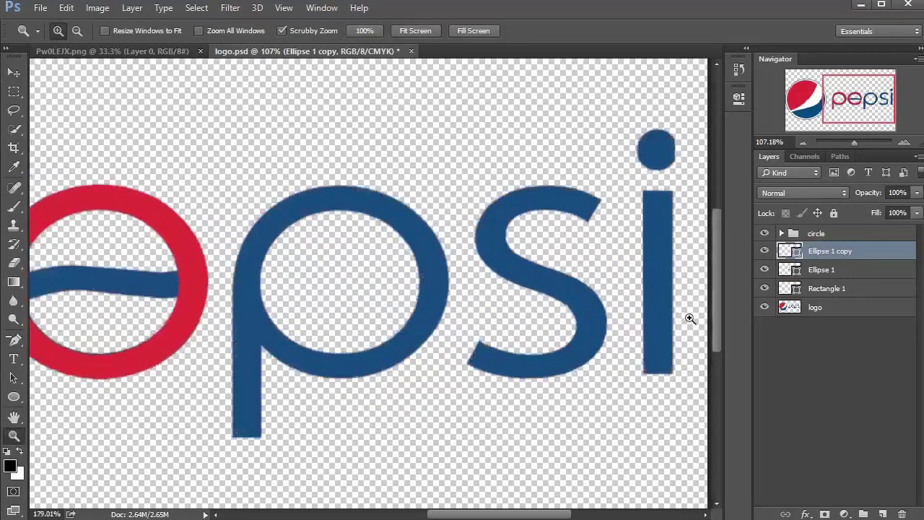
left_click_drag(620, 277, 505, 295)
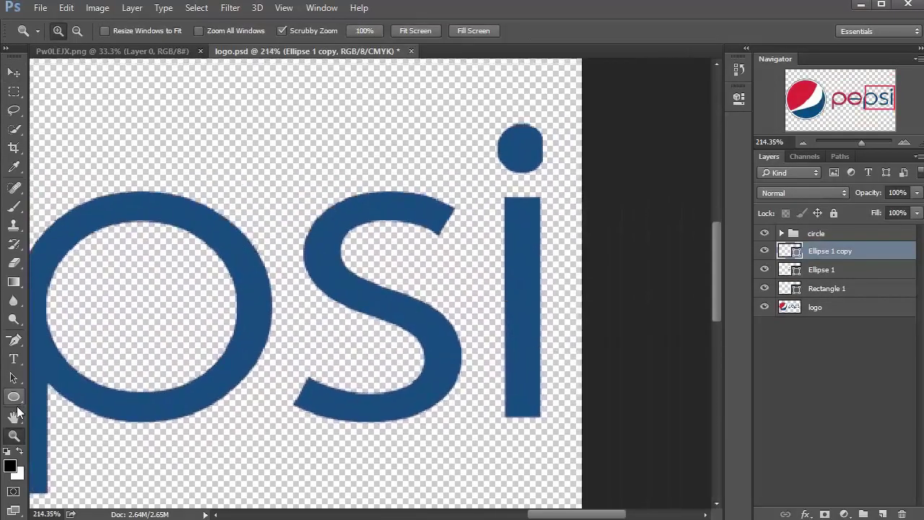
left_click(13, 397)
left_click(13, 399)
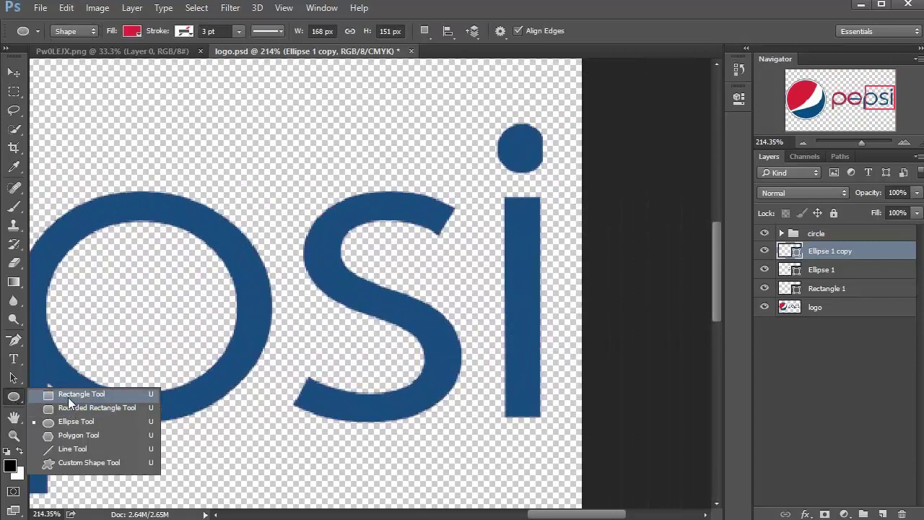
left_click(68, 394)
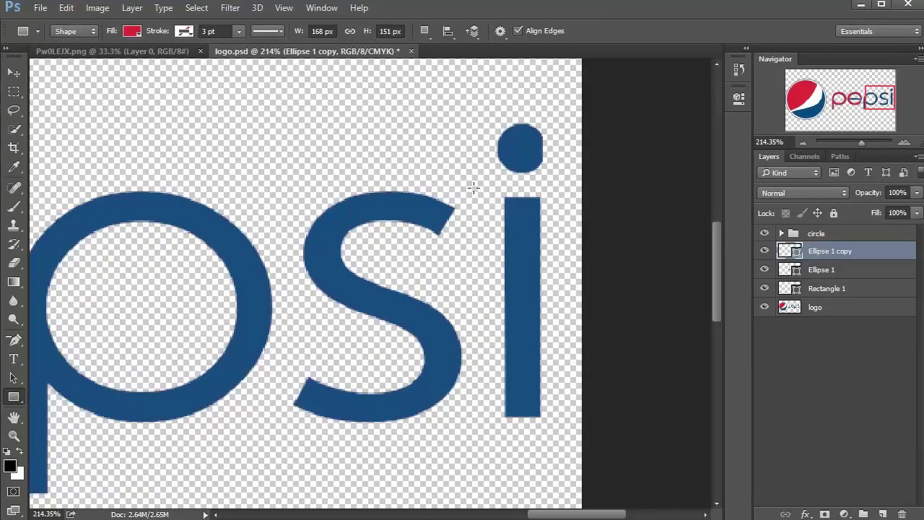
left_click_drag(506, 197, 538, 415)
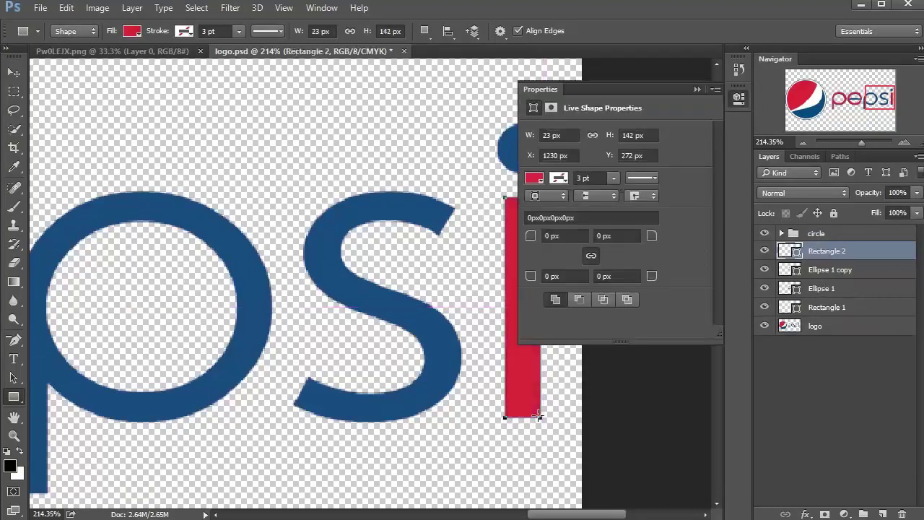
left_click(743, 101)
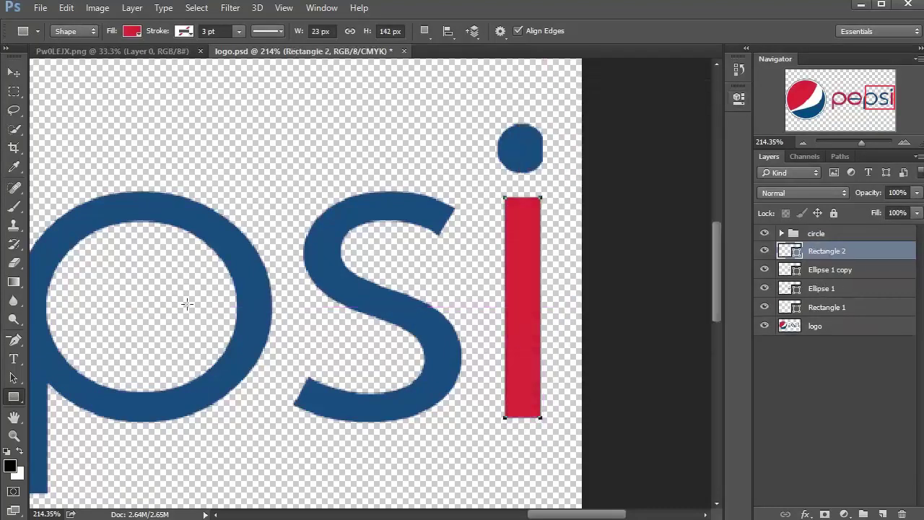
Draw a circle about 31 × 31 px for the dot of the i and nudge it left onto the original dot
right_click(21, 397)
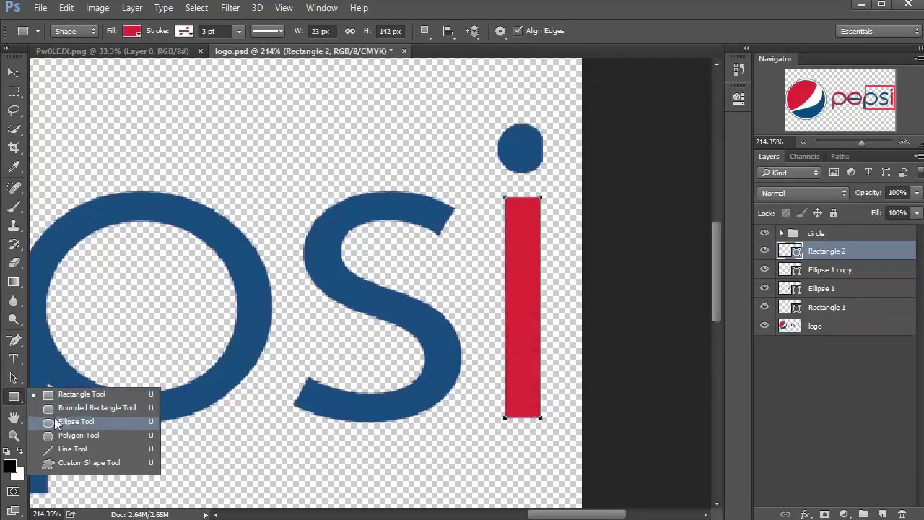
left_click(53, 420)
left_click_drag(504, 125, 550, 171)
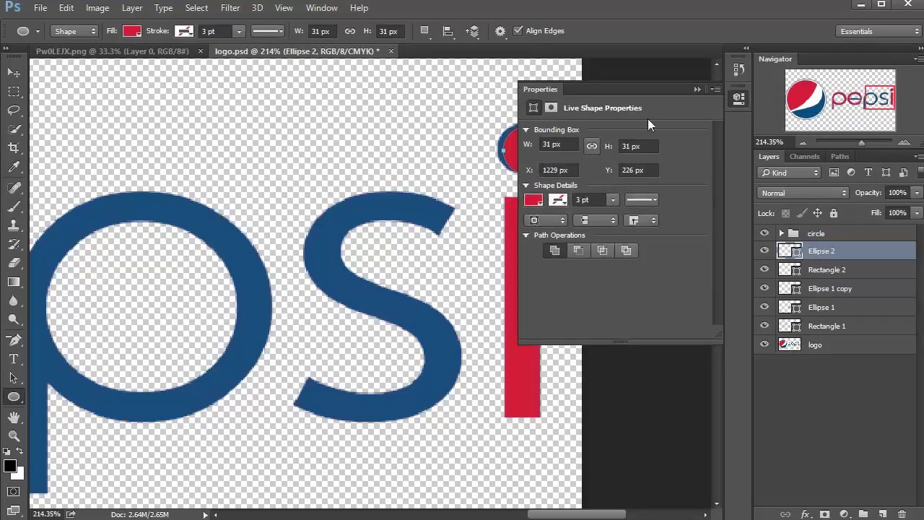
left_click(734, 101)
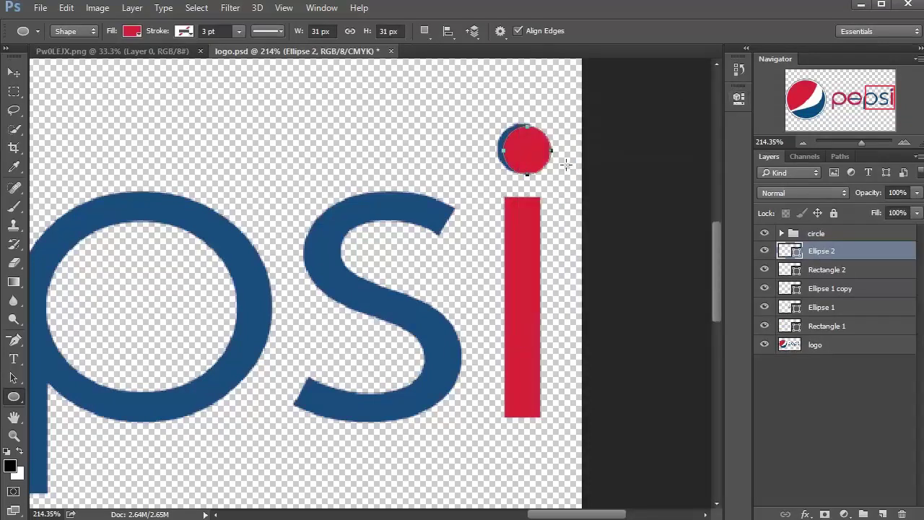
key("v")
key("Left")
key("Left")
key("Left")
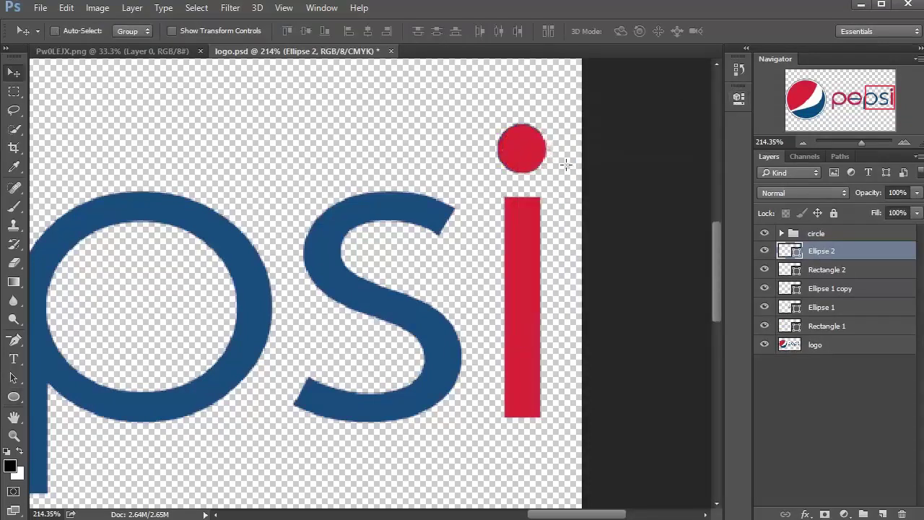
Check the i's dot and stem layers by toggling their visibility, and combine the two with Merge Shapes
key("z")
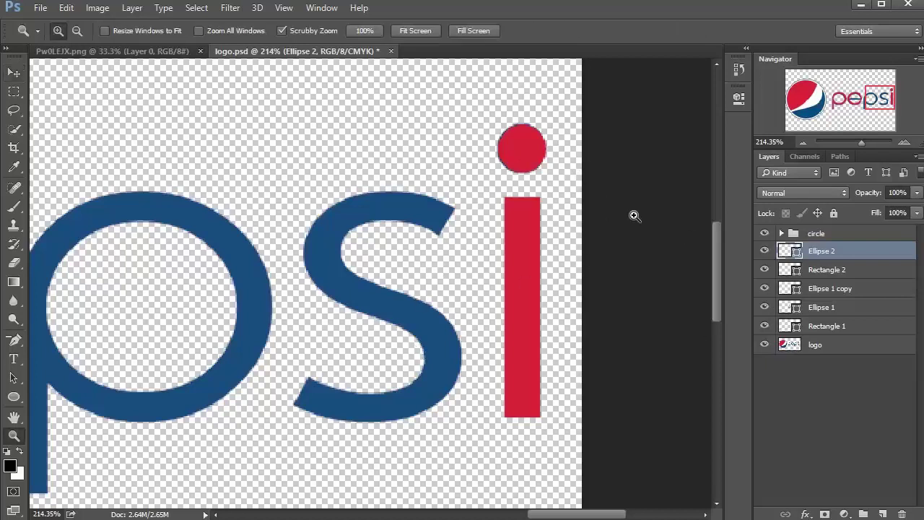
left_click(764, 251)
left_click(765, 269)
left_click(764, 251)
left_click(764, 269)
left_click(835, 271, "shift")
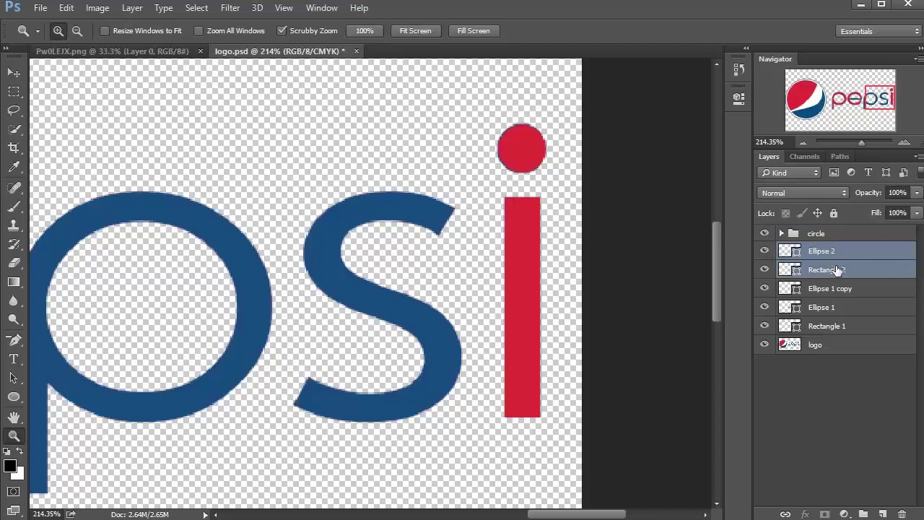
right_click(830, 256)
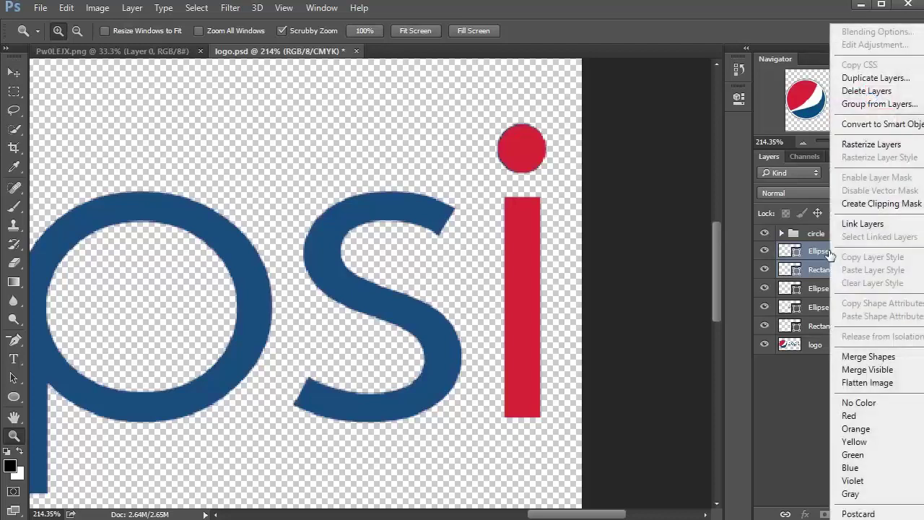
left_click(873, 357)
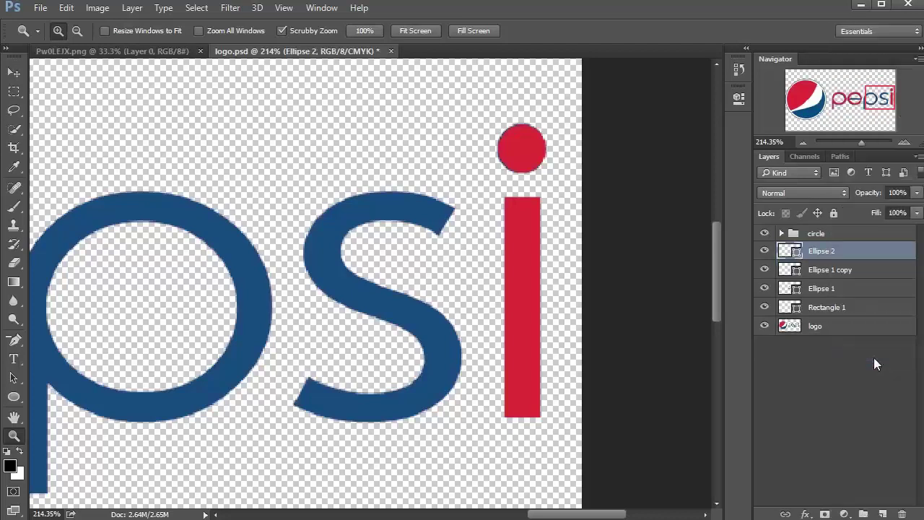
Toggle the merged dot-and-stem layer to check it, and rename it "i"
left_click(765, 250)
left_click(765, 250)
double_click(820, 251)
type("i")
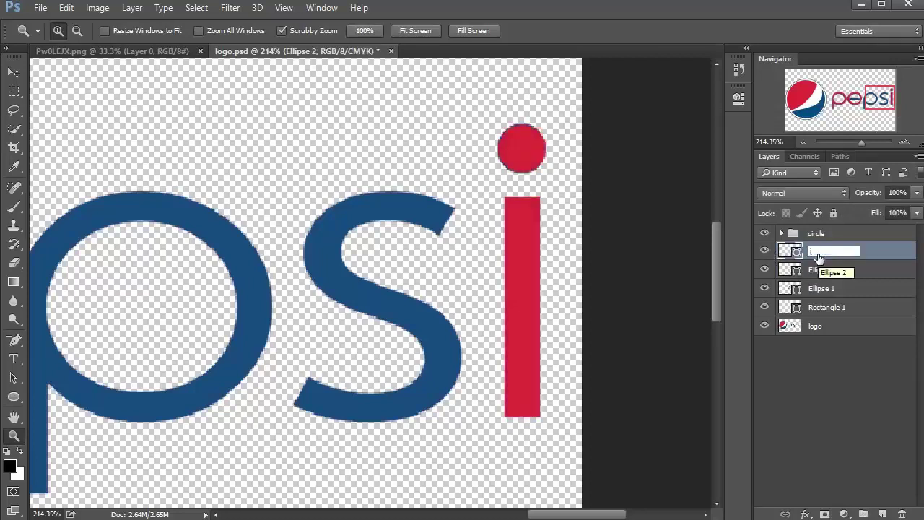
key("Return")
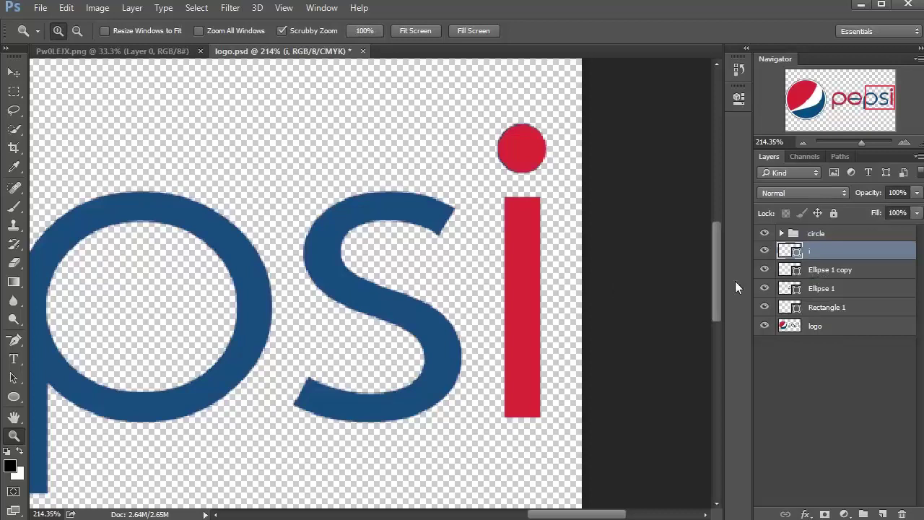
Identify the ring and stem layers of the first p by toggling their visibility, and merge them into one shape layer
left_click_drag(412, 275, 579, 264)
left_click_drag(164, 278, 451, 283)
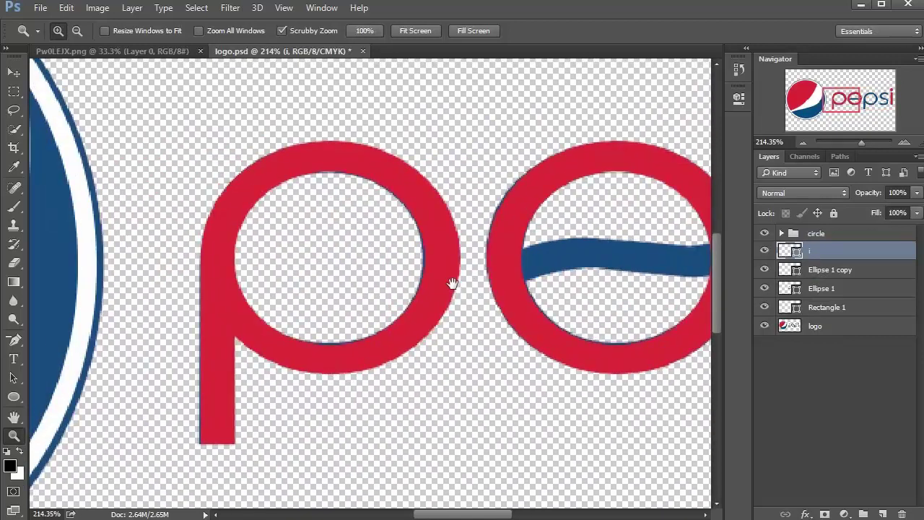
left_click(805, 289)
left_click(765, 288)
left_click(764, 288)
left_click(764, 307)
left_click(764, 307)
left_click(837, 307, "shift")
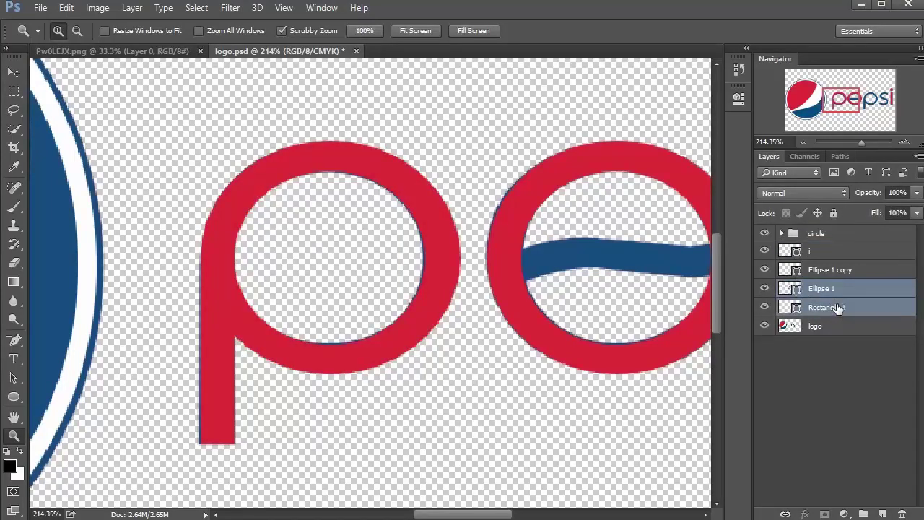
key("ctrl+e")
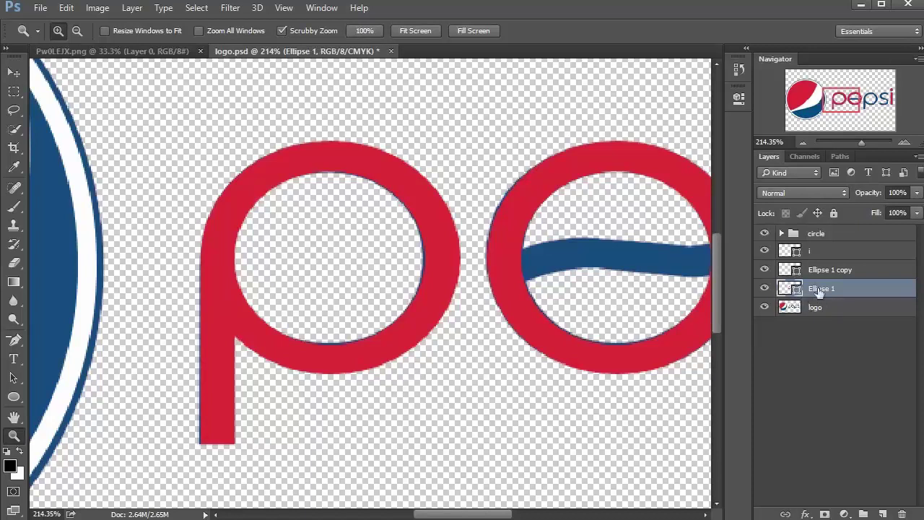
Undo the merge of the first p's ring and stem, try Merge Shapes instead, and merge the two layers again
key("ctrl+z")
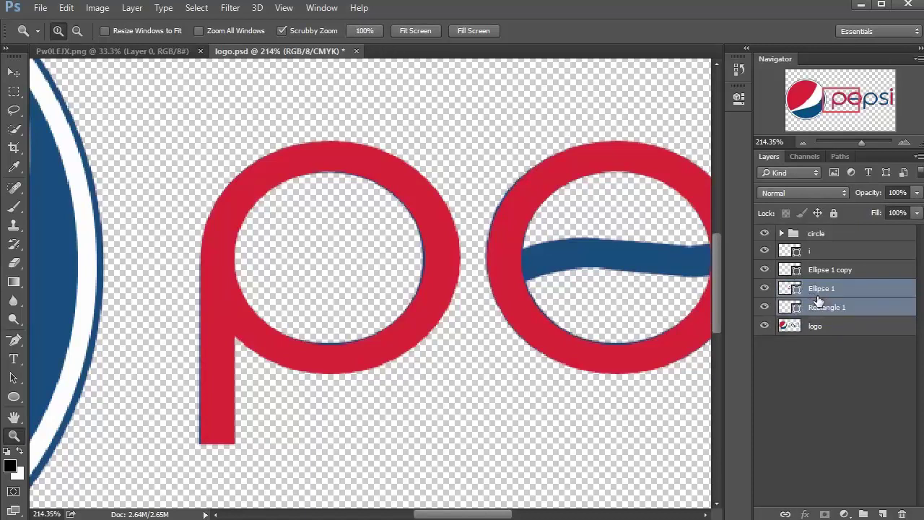
right_click(823, 297)
left_click(858, 361)
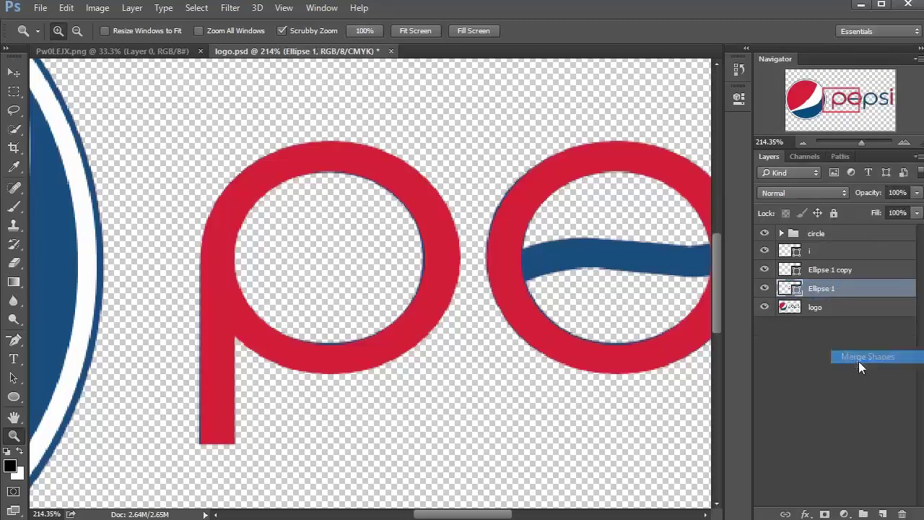
key("ctrl+z")
key("ctrl+e")
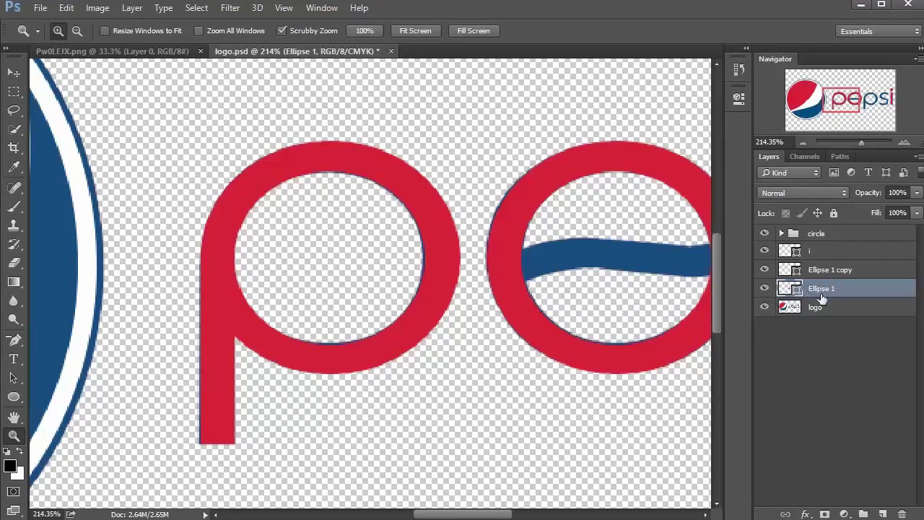
Rename the merged first-letter layer "p" and the ring layer over the letter e "o"
double_click(822, 288)
type("p")
key("Return")
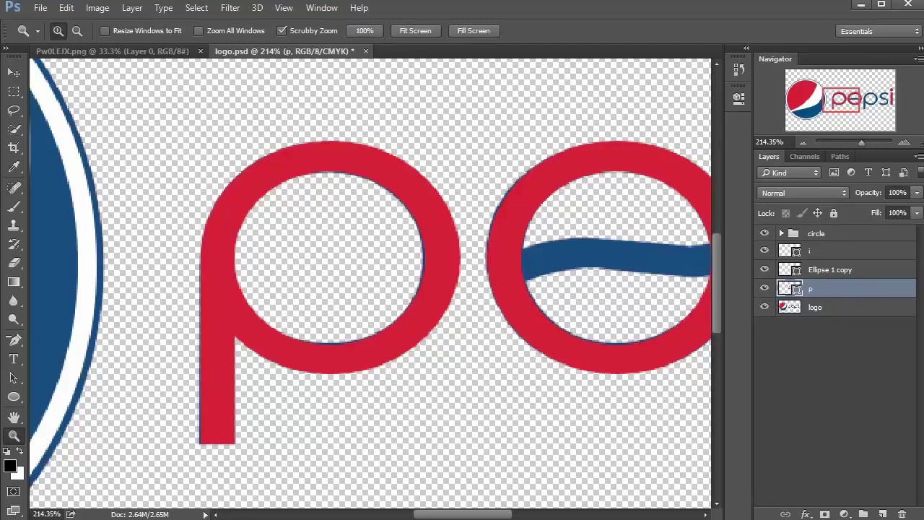
double_click(827, 270)
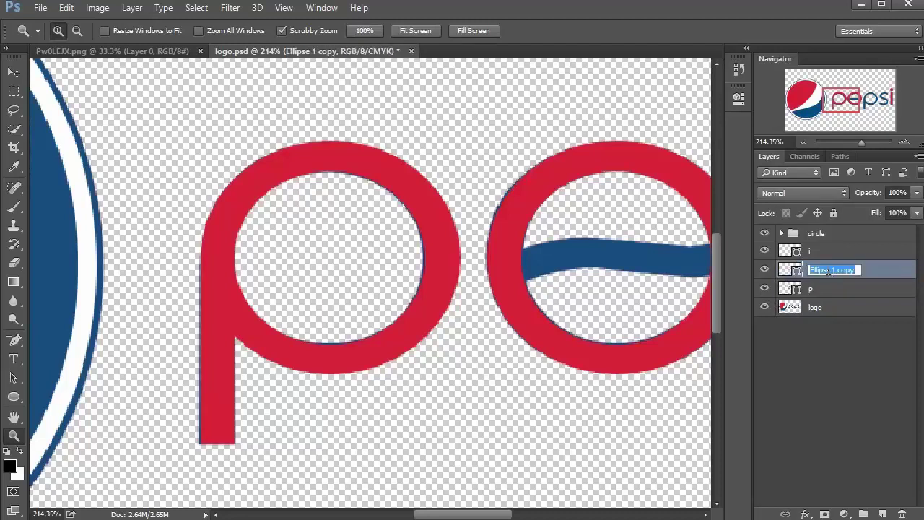
type("o")
key("Return")
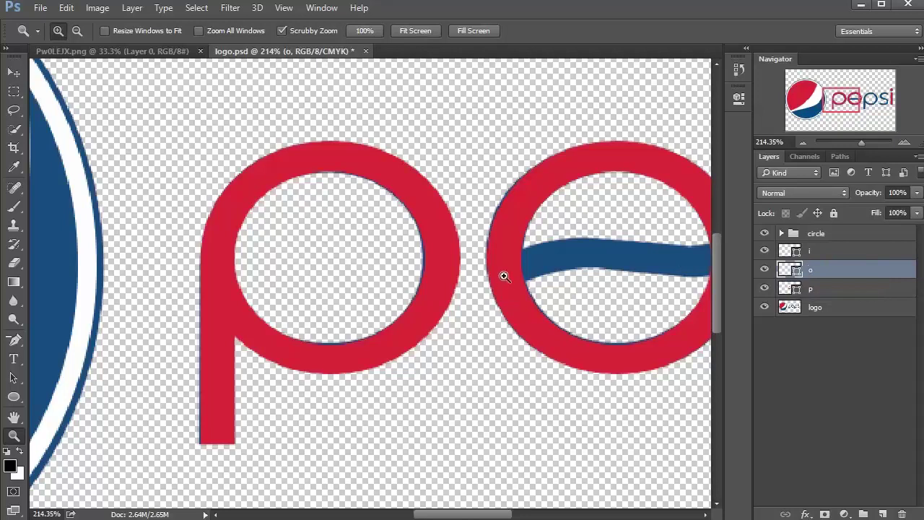
Place a duplicate of the o over the second p's bowl and a duplicate of the p over the letter s
key("ctrl+0")
key("v")
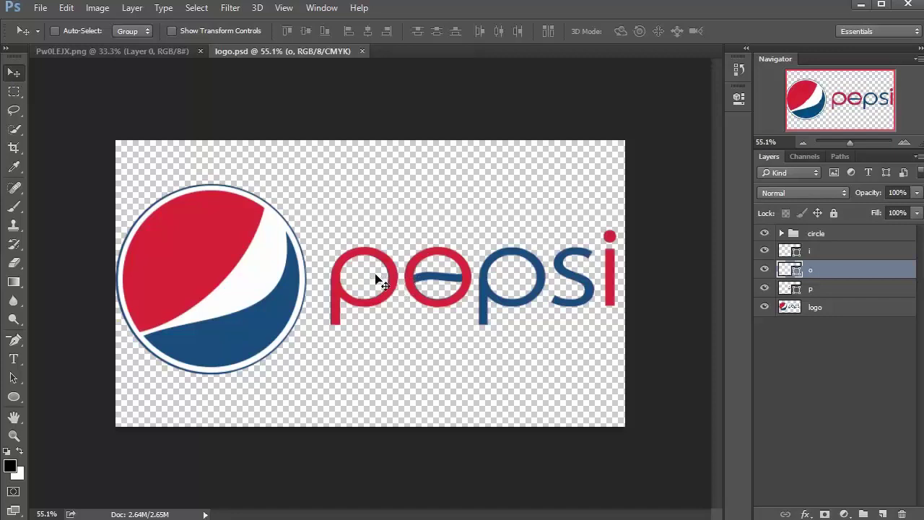
left_click_drag(434, 296, 509, 298)
left_click(827, 308)
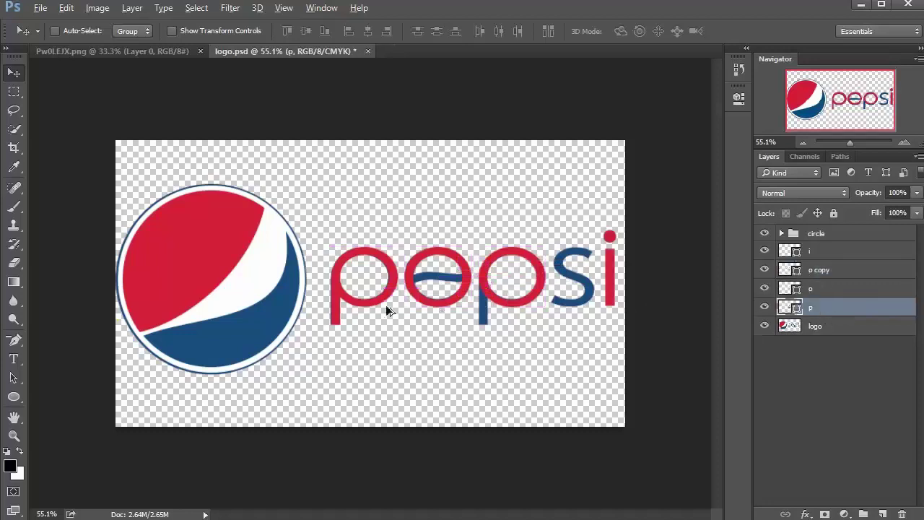
left_click_drag(368, 302, 585, 306)
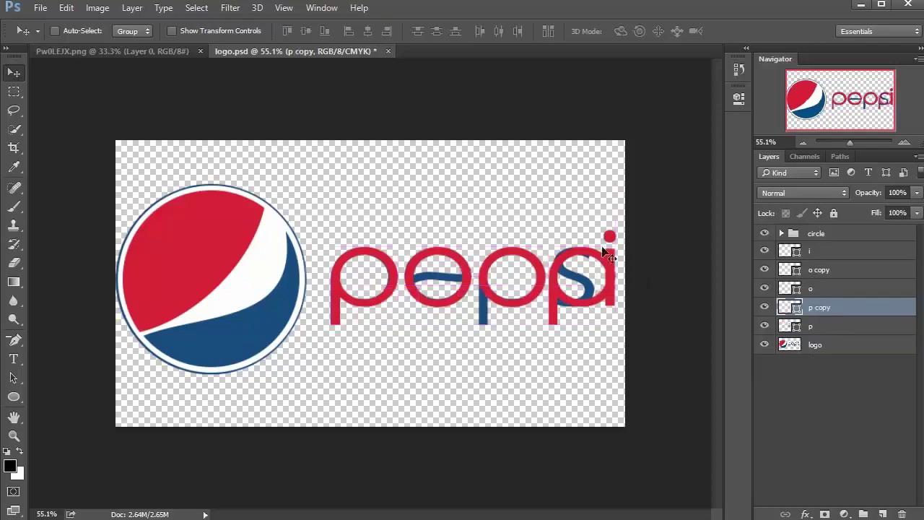
Move the p, p copy, o and o copy layers together to the left until the last p clears the letter i
left_click(827, 329)
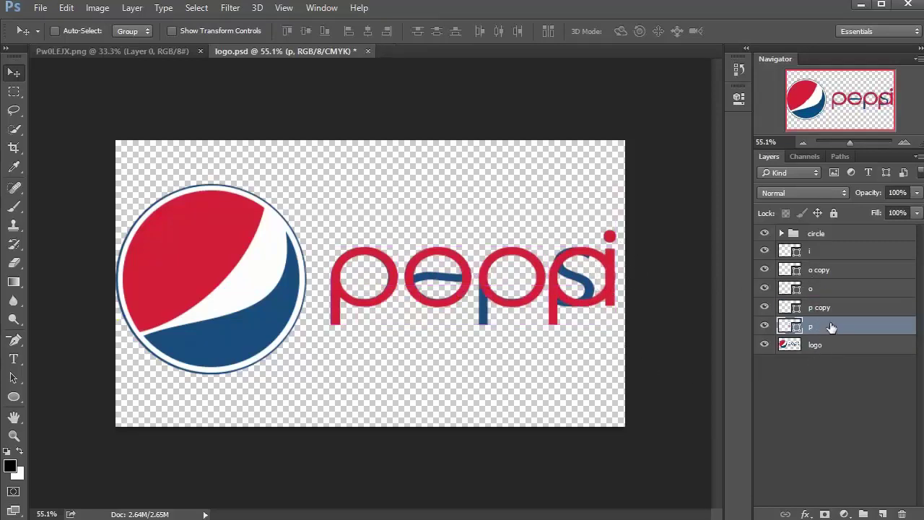
left_click(833, 277, "shift")
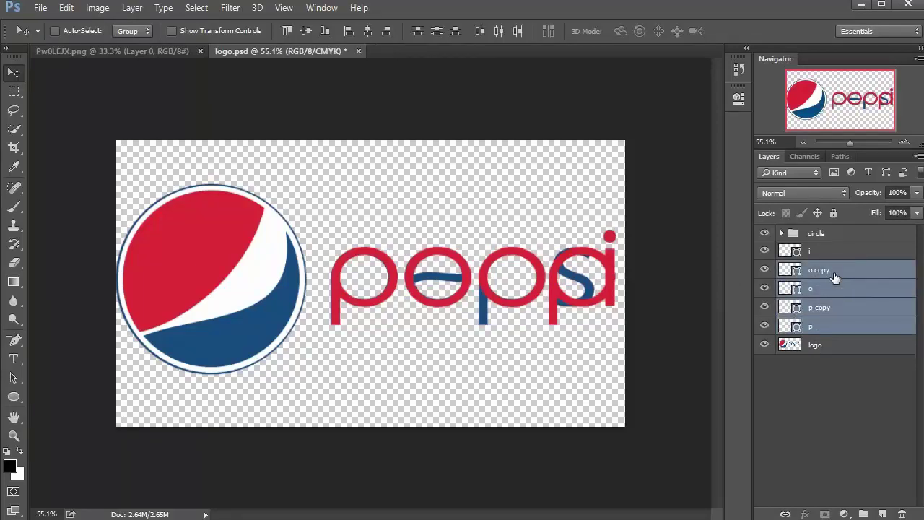
key("Left")
key("Left")
key("Left")
key("Left")
key("Left")
key("Left")
key("Left")
key("Left")
key("Left")
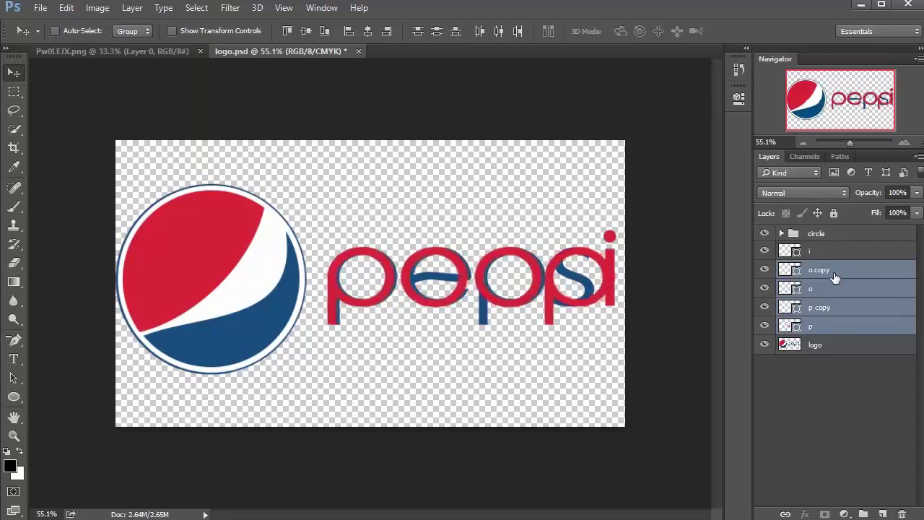
key("shift+Left")
key("shift+Left")
key("shift+Left")
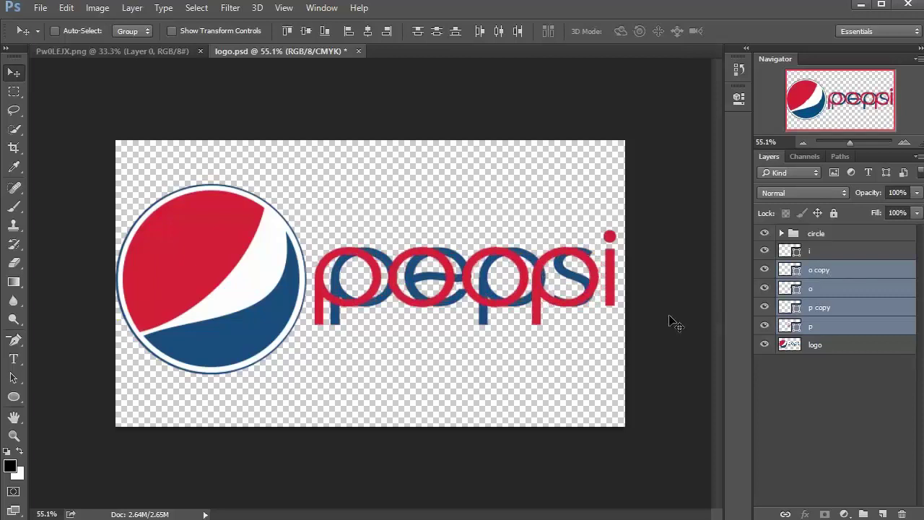
Recolor the i, o copy, o, p copy and p shape layers with the dark blue sampled from the circle's lower wave
left_click(823, 257)
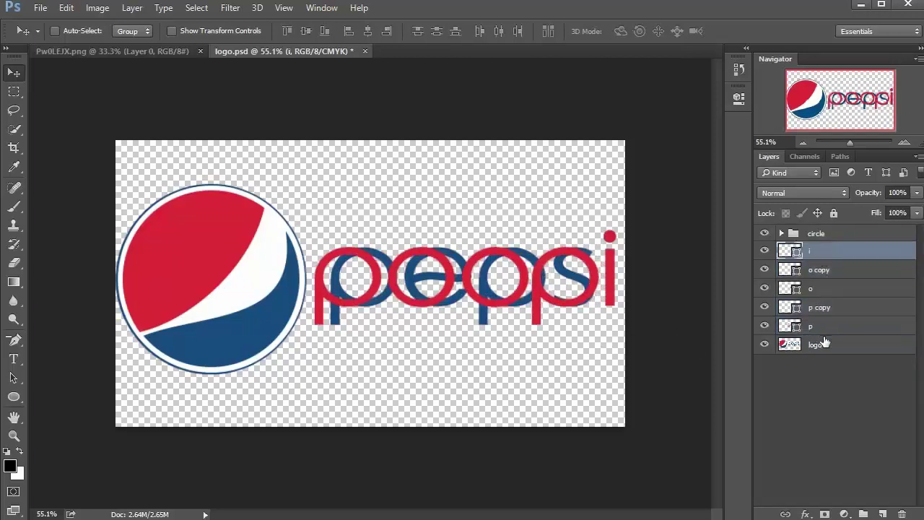
left_click(828, 328, "shift")
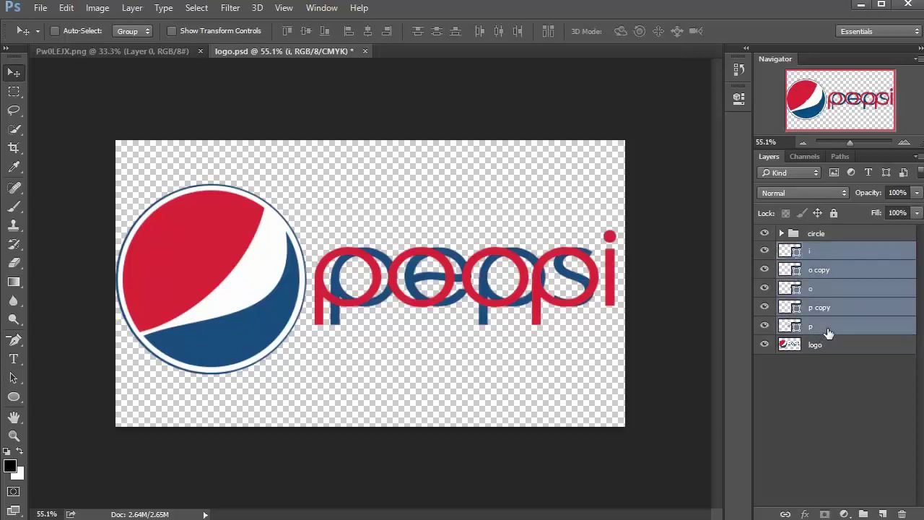
left_click(13, 397)
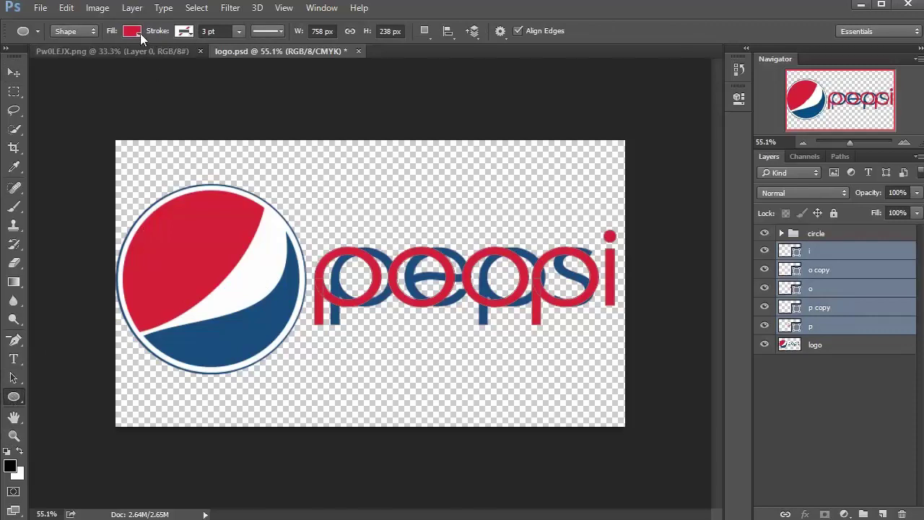
left_click(133, 32)
left_click(200, 59)
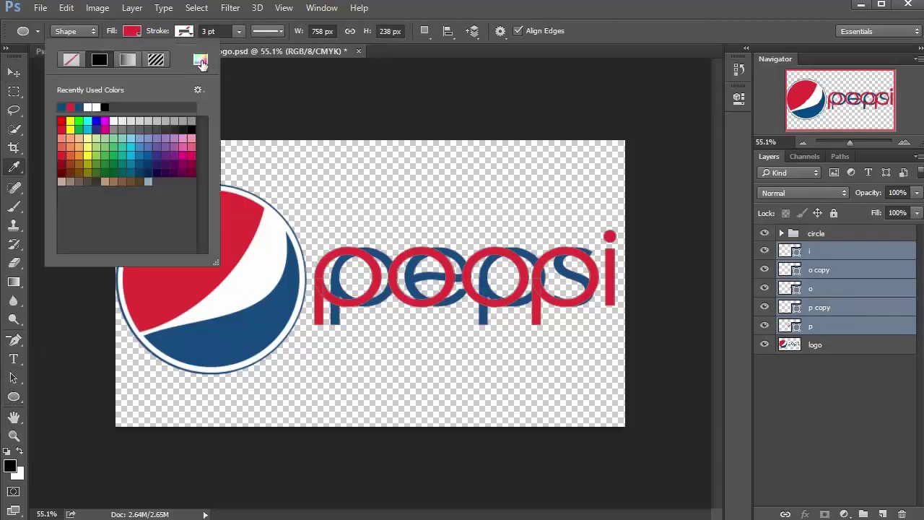
left_click(238, 336)
left_click(667, 59)
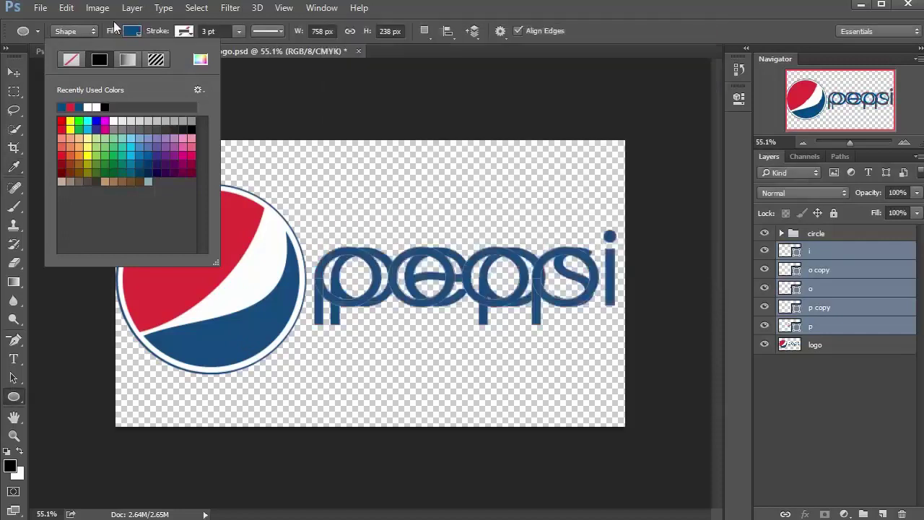
Make the i layer the only selected layer and hide the original logo layer
left_click(830, 250)
key("v")
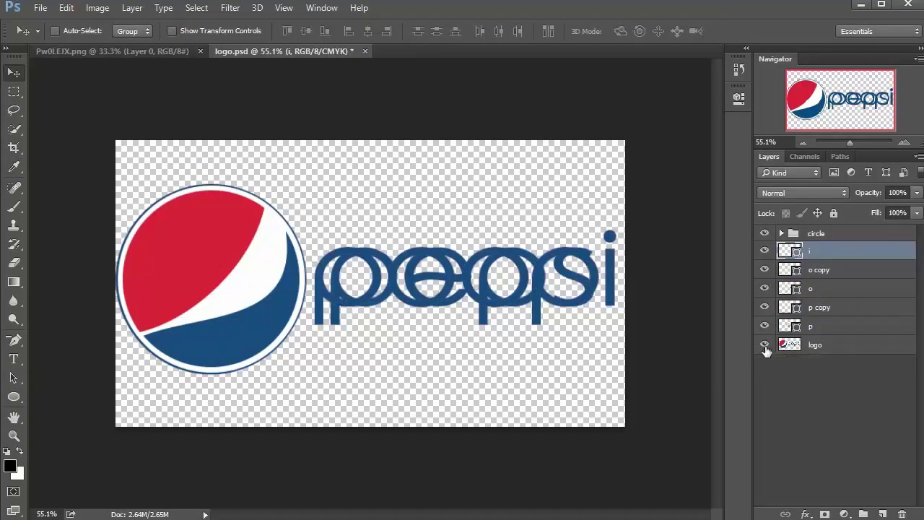
left_click(765, 349)
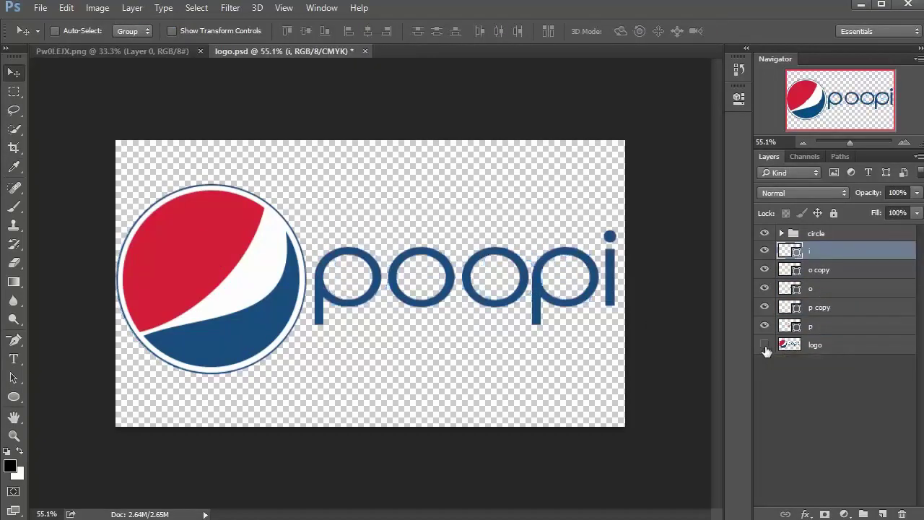
Create a new layer group above the i layer and name it "letters"
left_click(862, 513)
double_click(821, 251)
key("BackSpace")
type("letter")
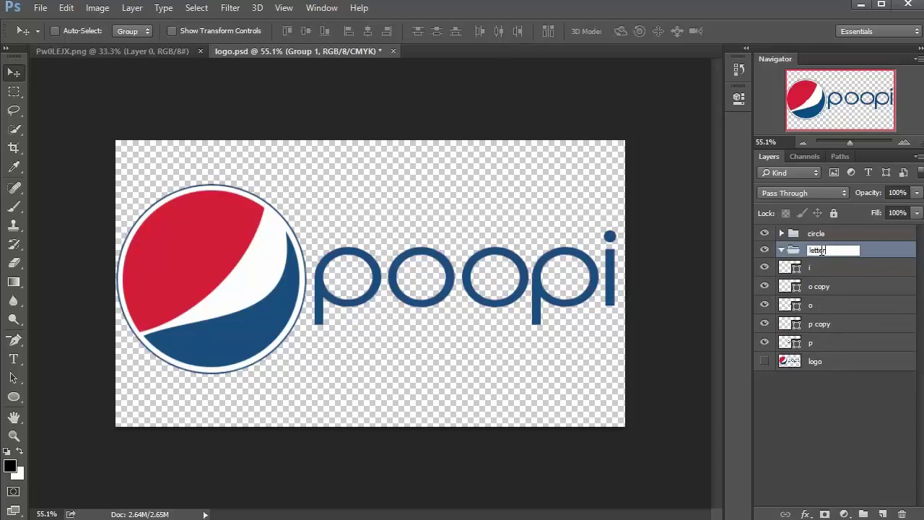
type("s")
key("Return")
Move the five letter layers, from i down to p, into the letters group
left_click(834, 269)
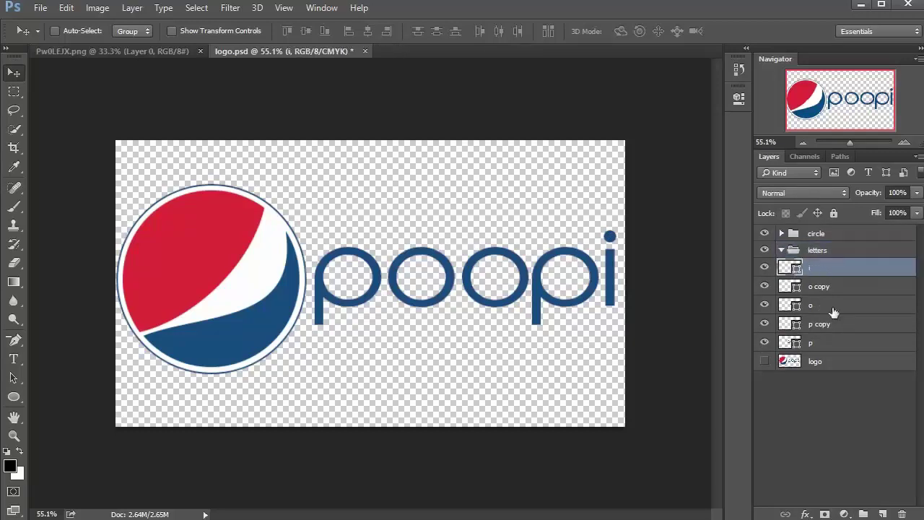
left_click(824, 345, "shift")
left_click(809, 250)
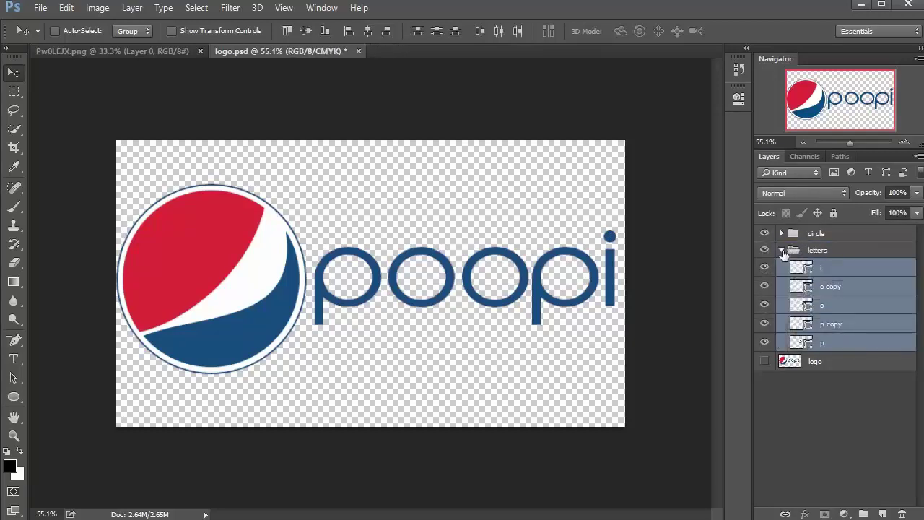